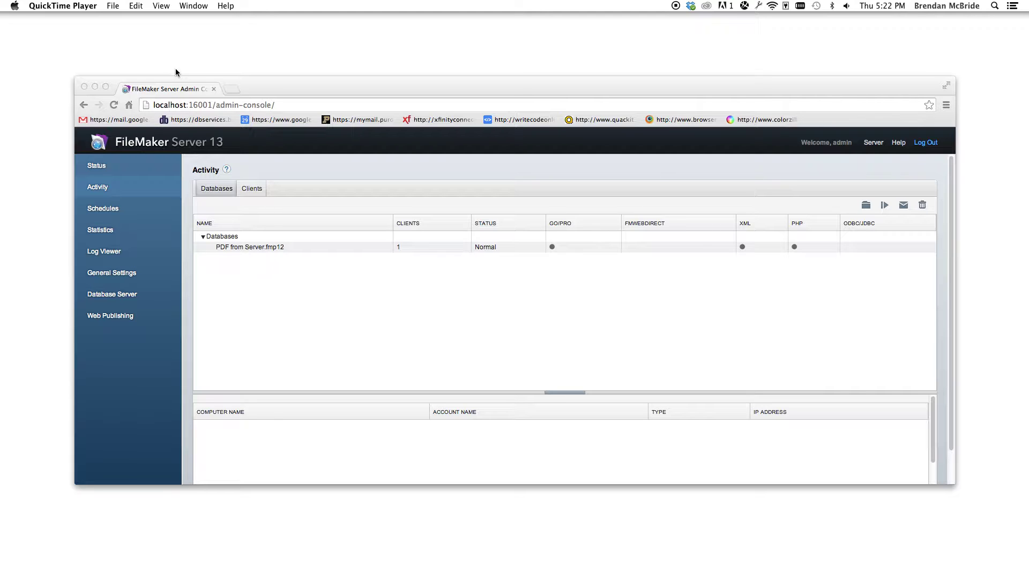
Centre the Finder window and browse to the FileMaker Server HTTPServer folder
{"action": "left_click", "coordinate": [276, 94]}
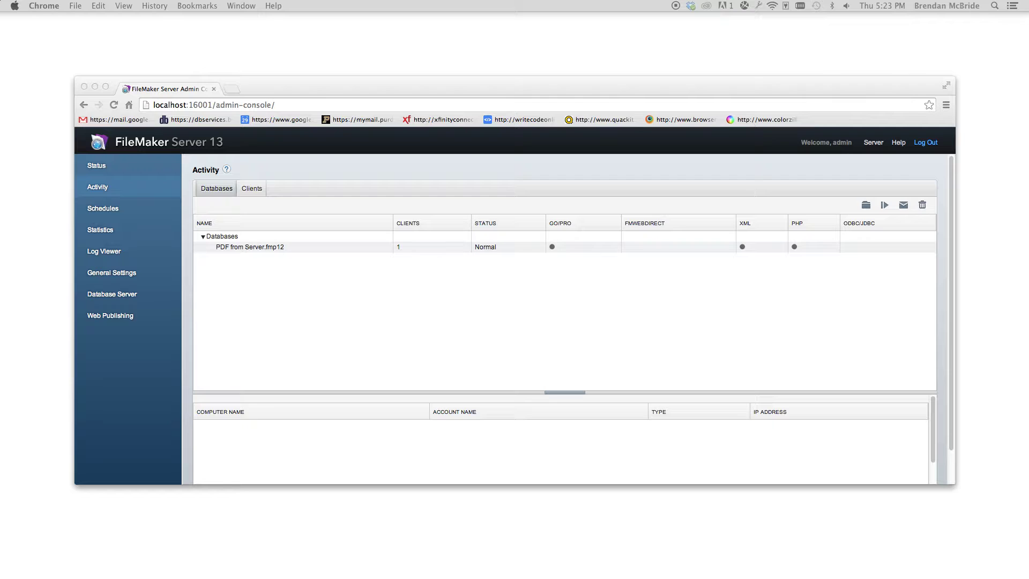
{"action": "mouse_move", "coordinate": [88, 85]}
{"action": "left_mouse_down"}
{"action": "mouse_move", "coordinate": [147, 107]}
{"action": "mouse_move", "coordinate": [522, 140]}
{"action": "left_mouse_up"}
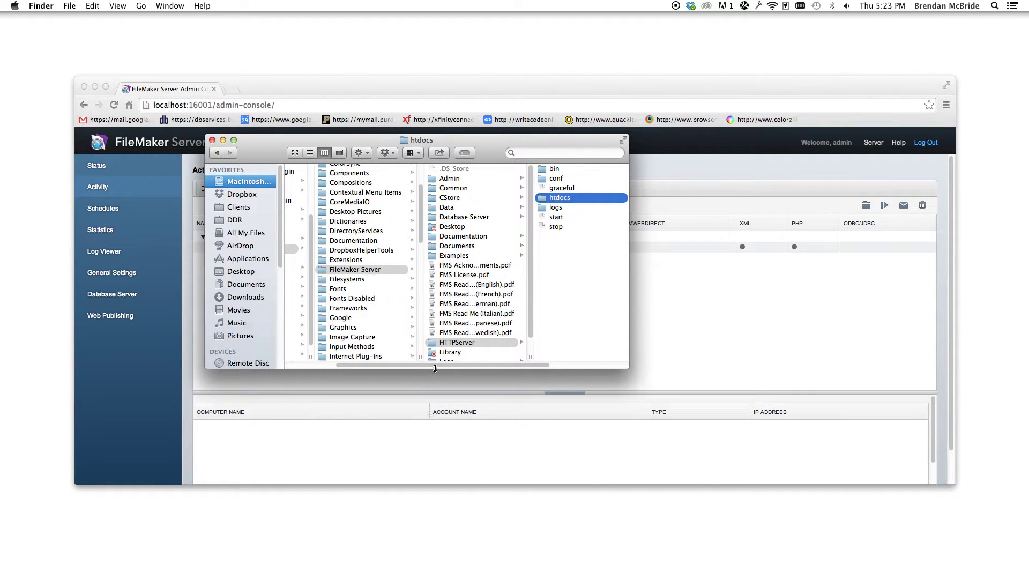
{"action": "left_click_drag", "start_coordinate": [435, 365], "coordinate": [374, 362]}
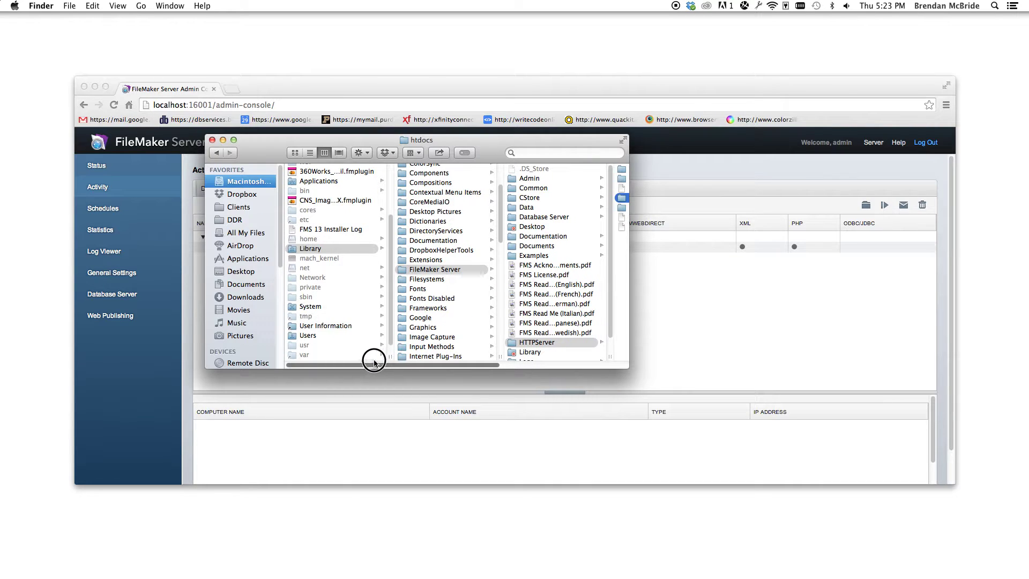
{"action": "left_click_drag", "start_coordinate": [375, 362], "coordinate": [442, 354]}
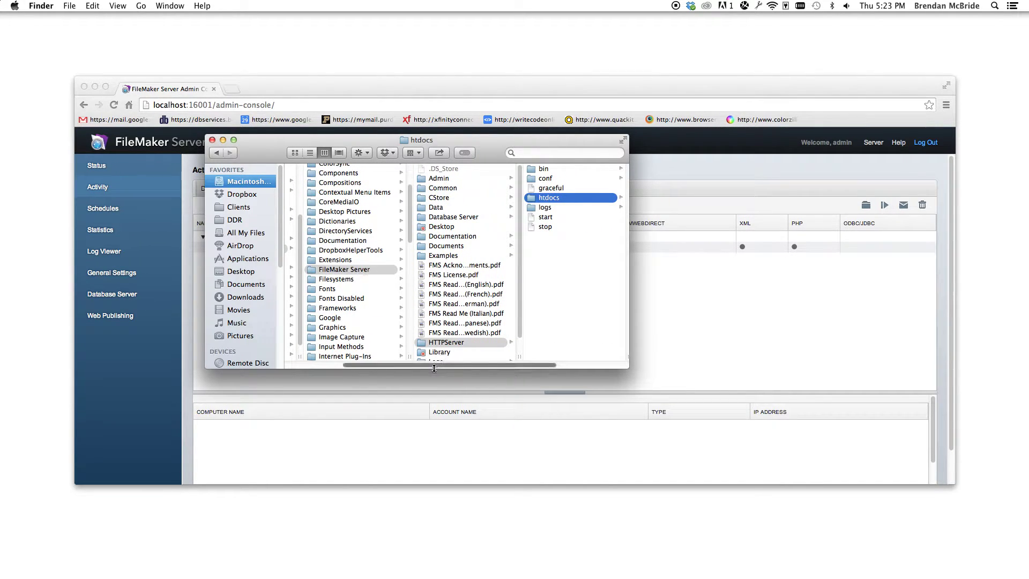
{"action": "left_click_drag", "start_coordinate": [434, 365], "coordinate": [358, 363]}
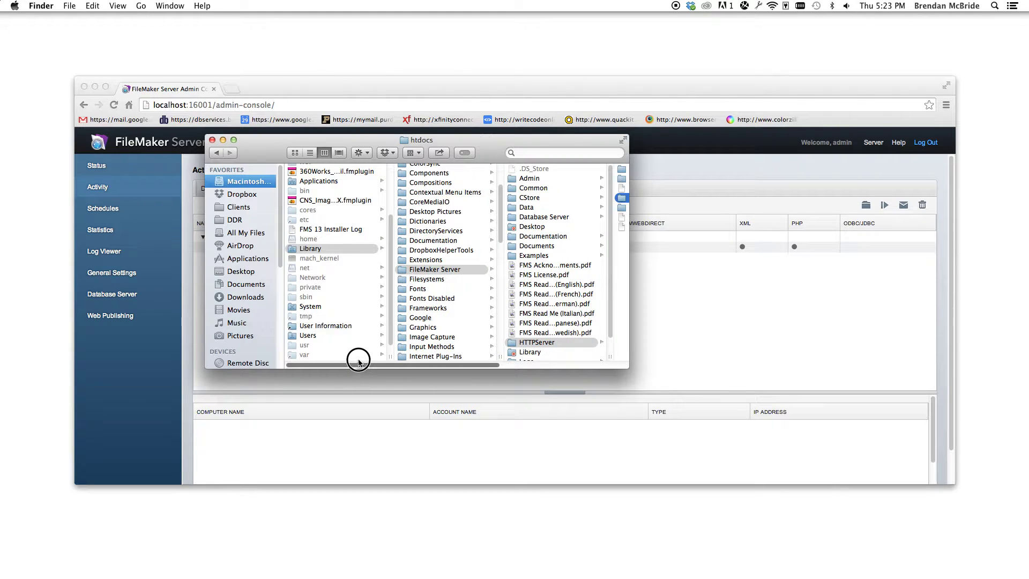
{"action": "left_click_drag", "start_coordinate": [358, 363], "coordinate": [390, 366]}
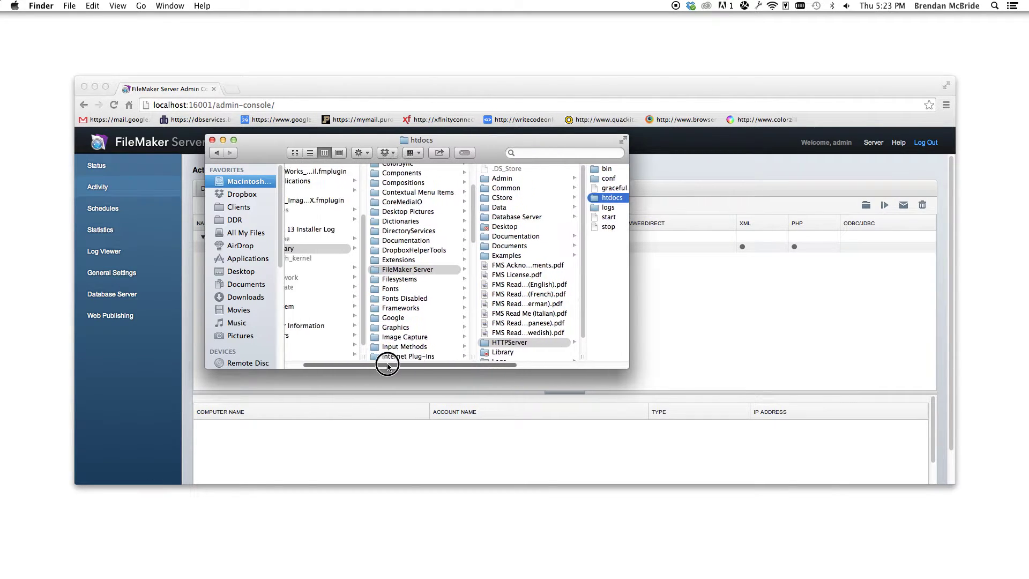
{"action": "left_click_drag", "start_coordinate": [390, 366], "coordinate": [425, 365]}
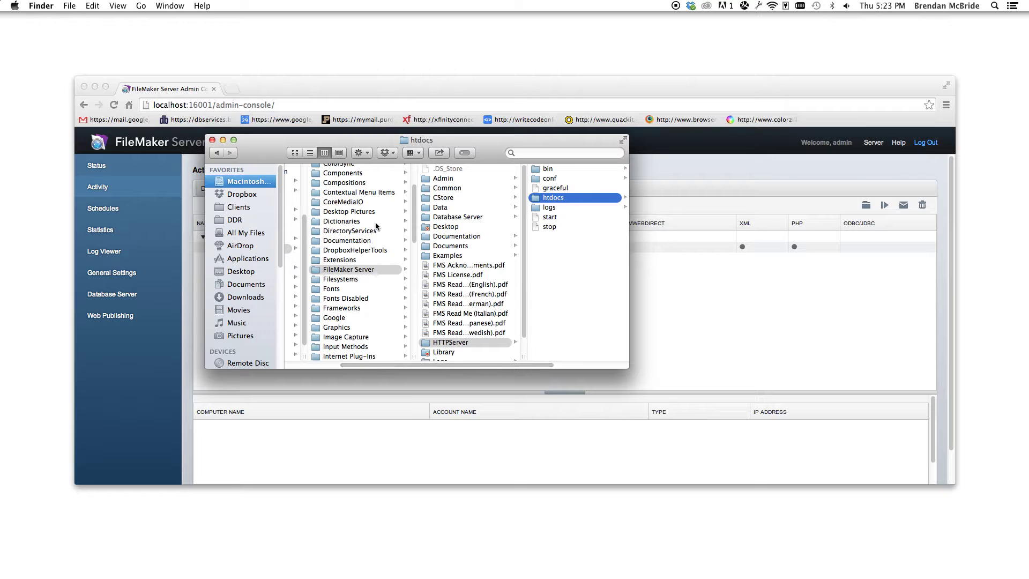
{"action": "left_click", "coordinate": [349, 270]}
{"action": "left_click", "coordinate": [450, 342]}
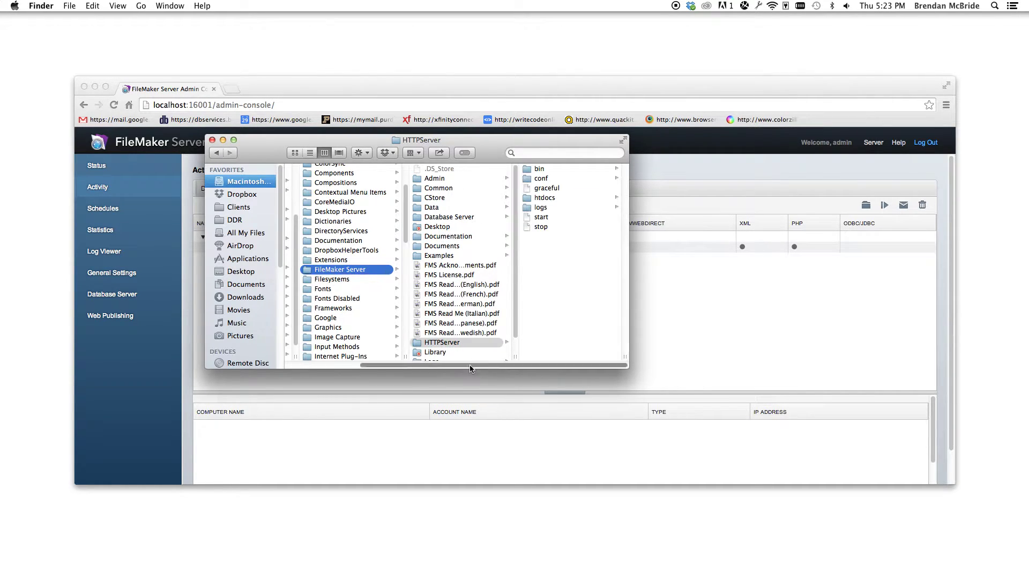
{"action": "left_click_drag", "start_coordinate": [471, 368], "coordinate": [498, 368]}
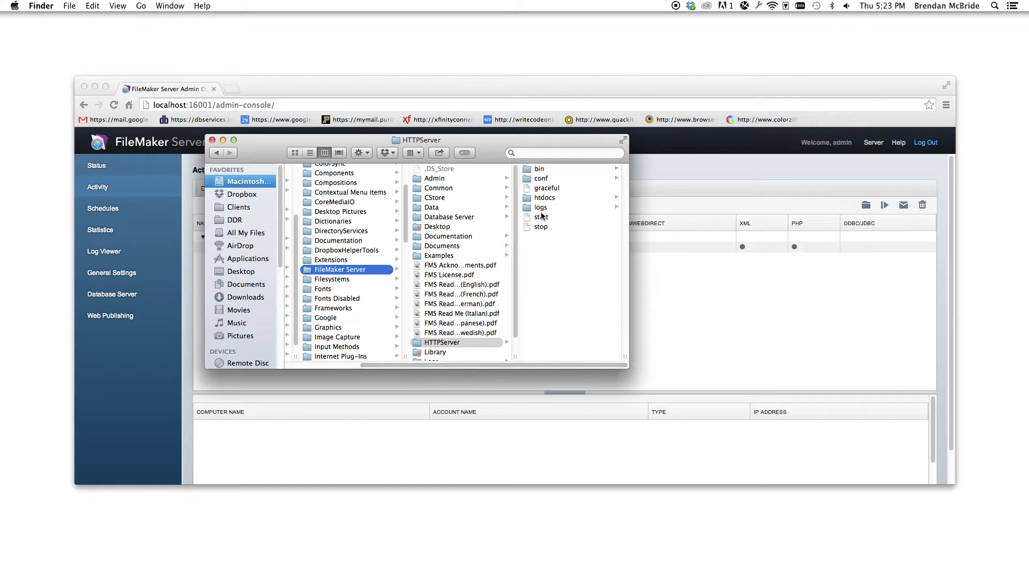
Open htdocs/fpdf17 and open print_form.php in Sublime Text 2
{"action": "left_click", "coordinate": [554, 199]}
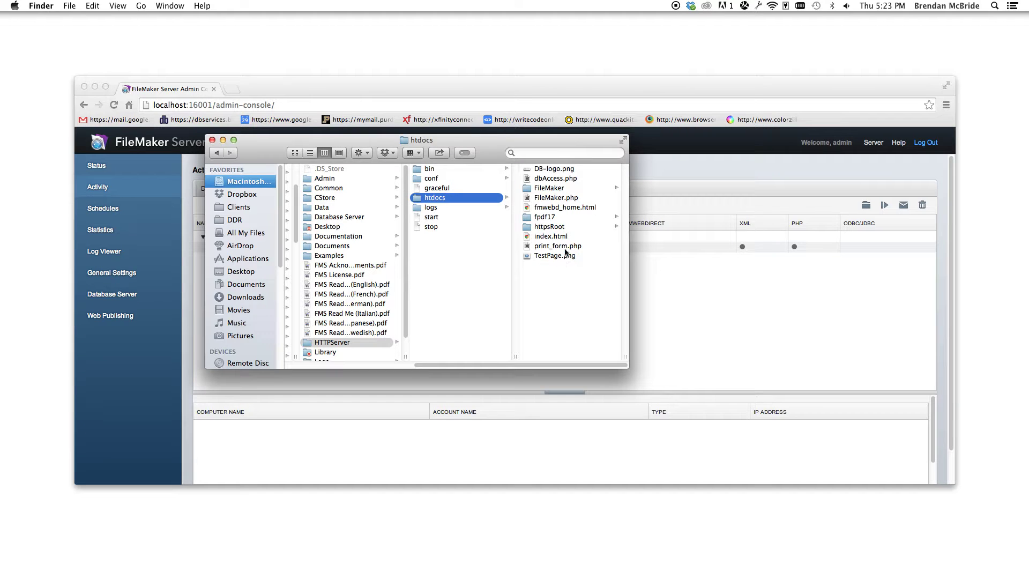
{"action": "left_click", "coordinate": [553, 218]}
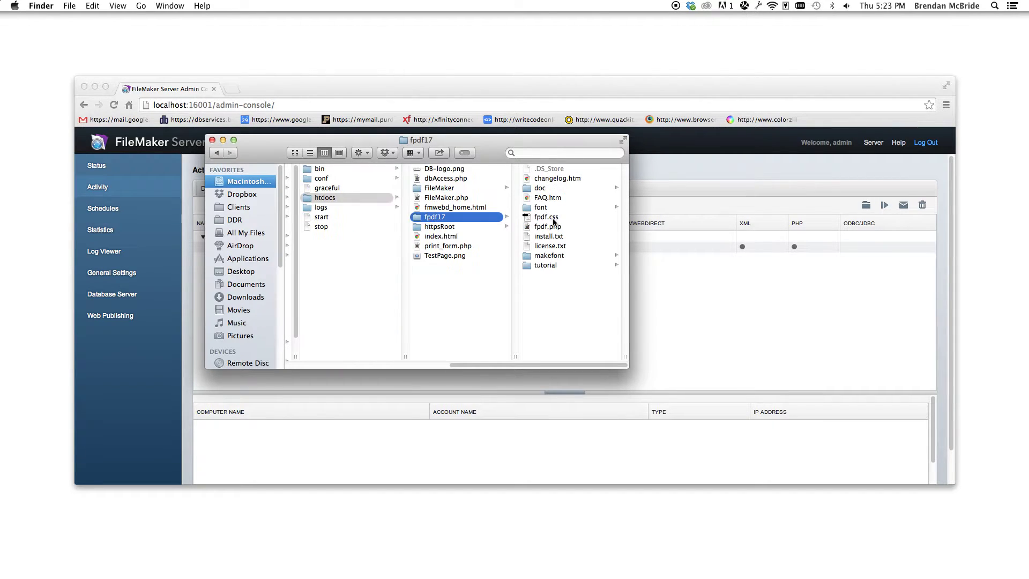
{"action": "left_click", "coordinate": [447, 247]}
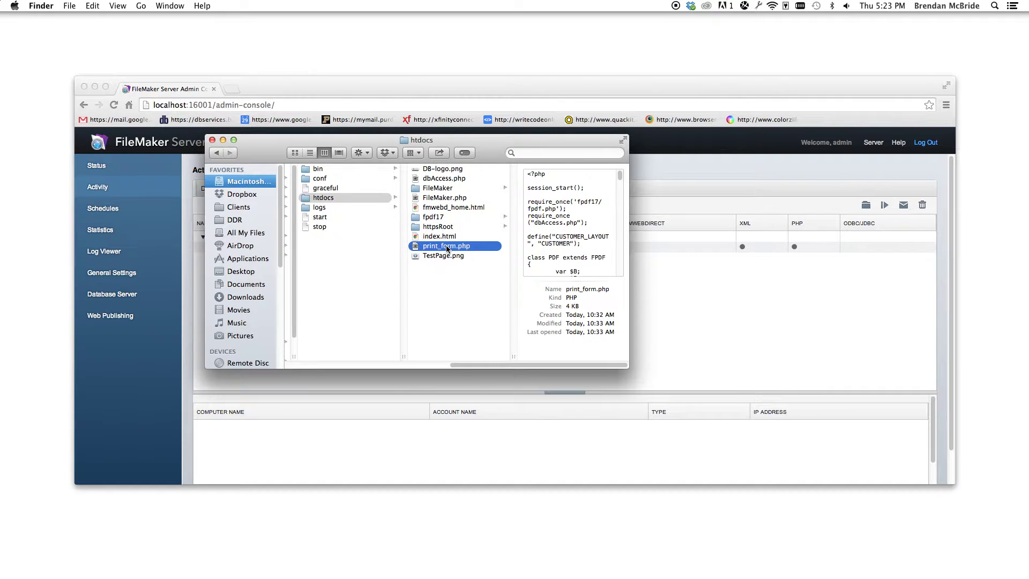
{"action": "double_click", "coordinate": [447, 248]}
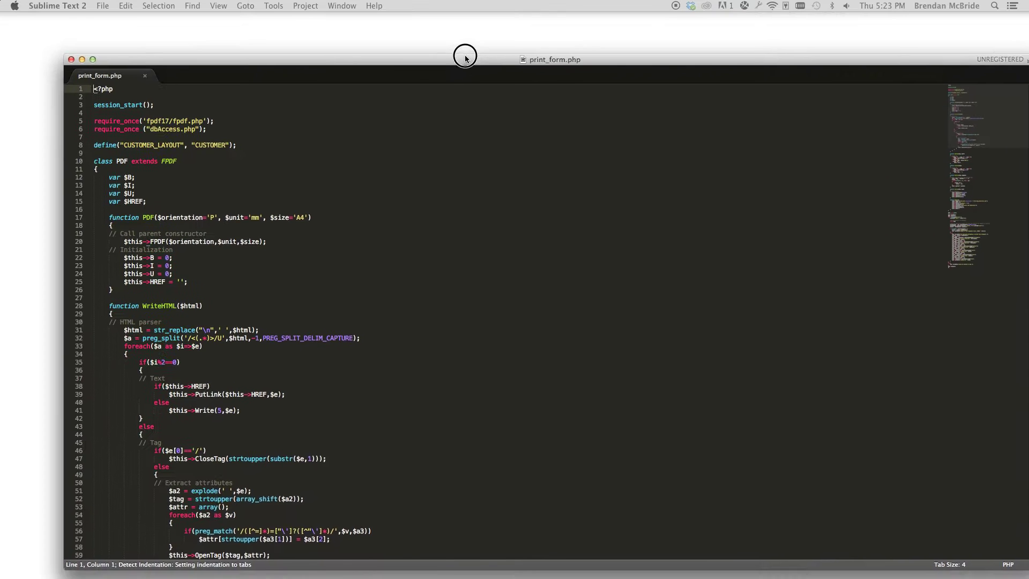
{"action": "scroll", "coordinate": [98, 155], "scroll_direction": "down", "scroll_amount": 2}
{"action": "scroll", "coordinate": [107, 161], "scroll_direction": "down", "scroll_amount": 3}
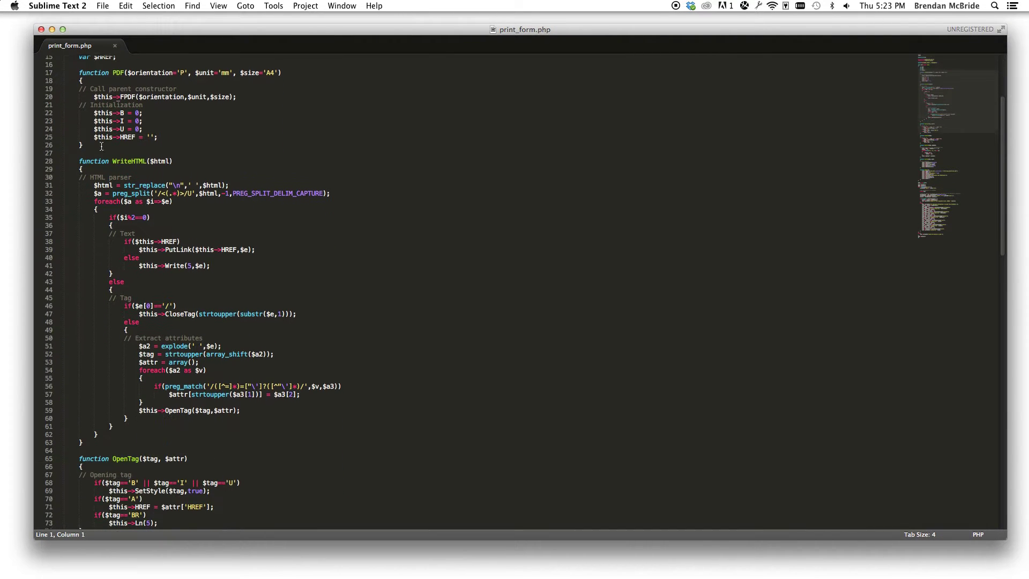
{"action": "scroll", "coordinate": [123, 177], "scroll_direction": "down", "scroll_amount": 1}
{"action": "scroll", "coordinate": [144, 194], "scroll_direction": "down", "scroll_amount": 5}
{"action": "scroll", "coordinate": [144, 194], "scroll_direction": "down", "scroll_amount": 2}
{"action": "scroll", "coordinate": [143, 195], "scroll_direction": "down", "scroll_amount": 2}
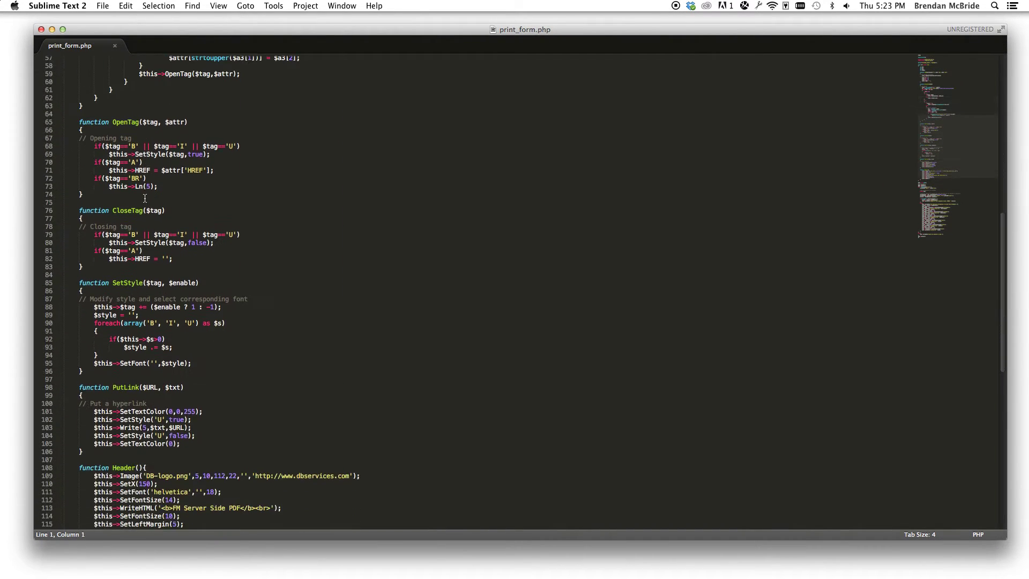
{"action": "scroll", "coordinate": [144, 196], "scroll_direction": "down", "scroll_amount": 3}
{"action": "scroll", "coordinate": [145, 197], "scroll_direction": "down", "scroll_amount": 5}
{"action": "scroll", "coordinate": [145, 198], "scroll_direction": "down", "scroll_amount": 3}
{"action": "scroll", "coordinate": [143, 209], "scroll_direction": "down", "scroll_amount": 2}
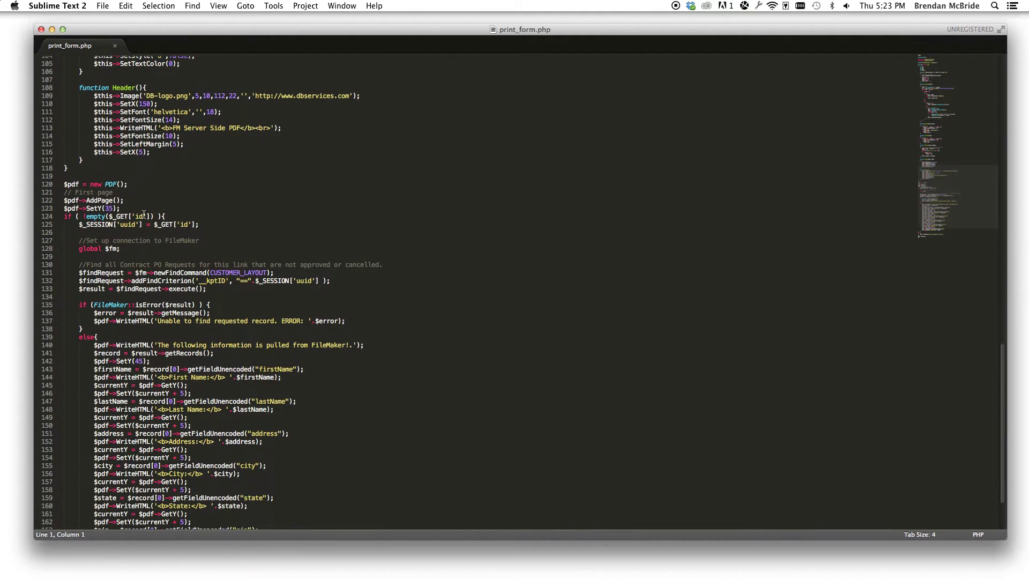
{"action": "scroll", "coordinate": [96, 252], "scroll_direction": "down", "scroll_amount": 1}
{"action": "left_click_drag", "start_coordinate": [238, 269], "coordinate": [65, 244]}
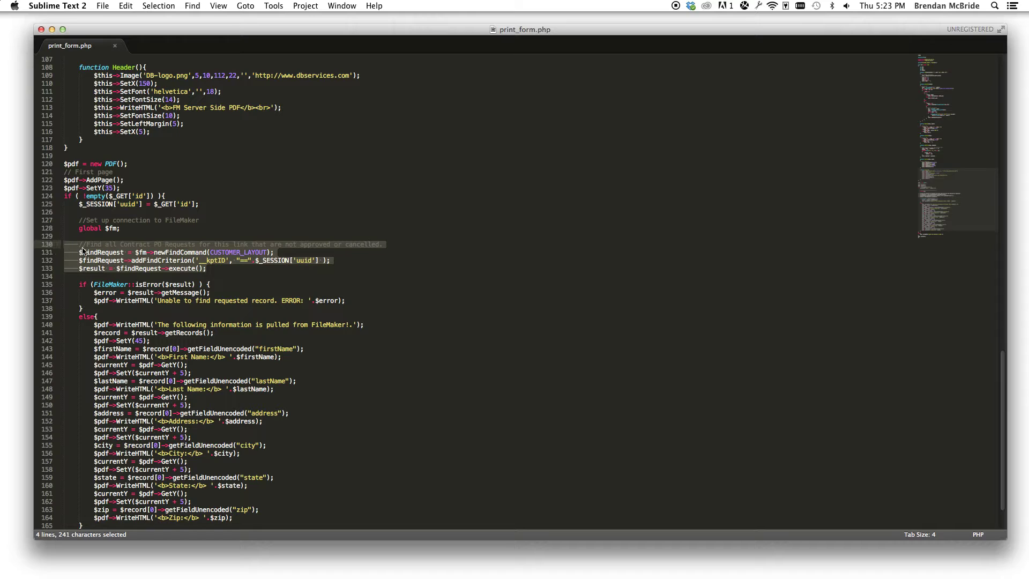
{"action": "scroll", "coordinate": [138, 253], "scroll_direction": "down", "scroll_amount": 1}
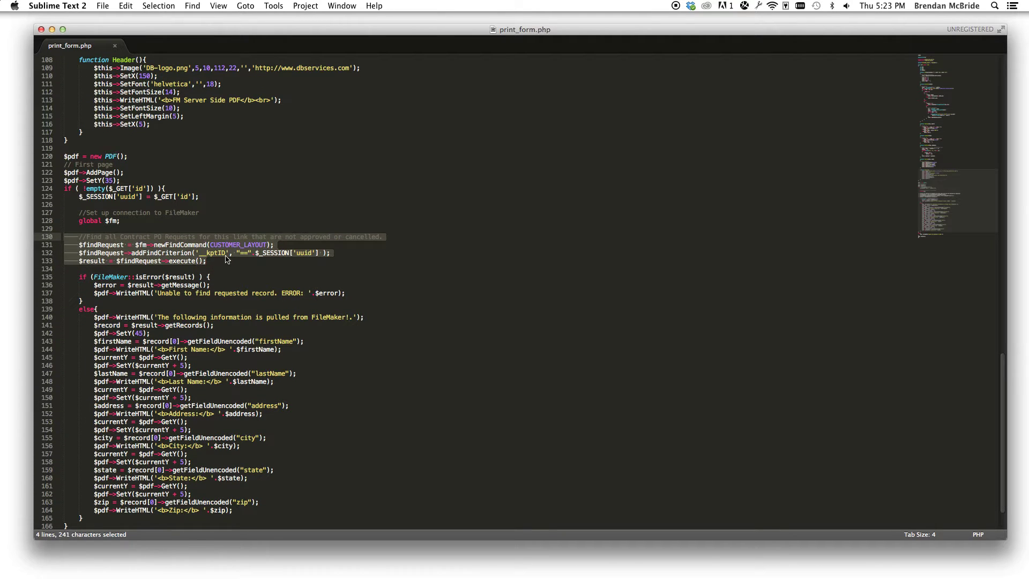
{"action": "scroll", "coordinate": [226, 260], "scroll_direction": "down", "scroll_amount": 1}
{"action": "scroll", "coordinate": [222, 265], "scroll_direction": "down", "scroll_amount": 1}
{"action": "scroll", "coordinate": [219, 274], "scroll_direction": "down", "scroll_amount": 1}
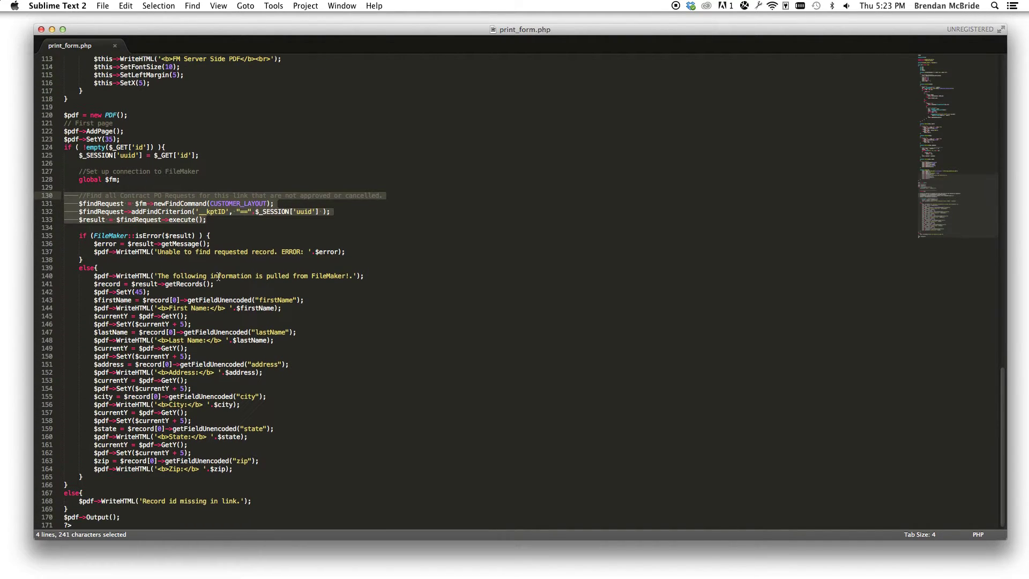
{"action": "left_click_drag", "start_coordinate": [84, 277], "coordinate": [265, 415]}
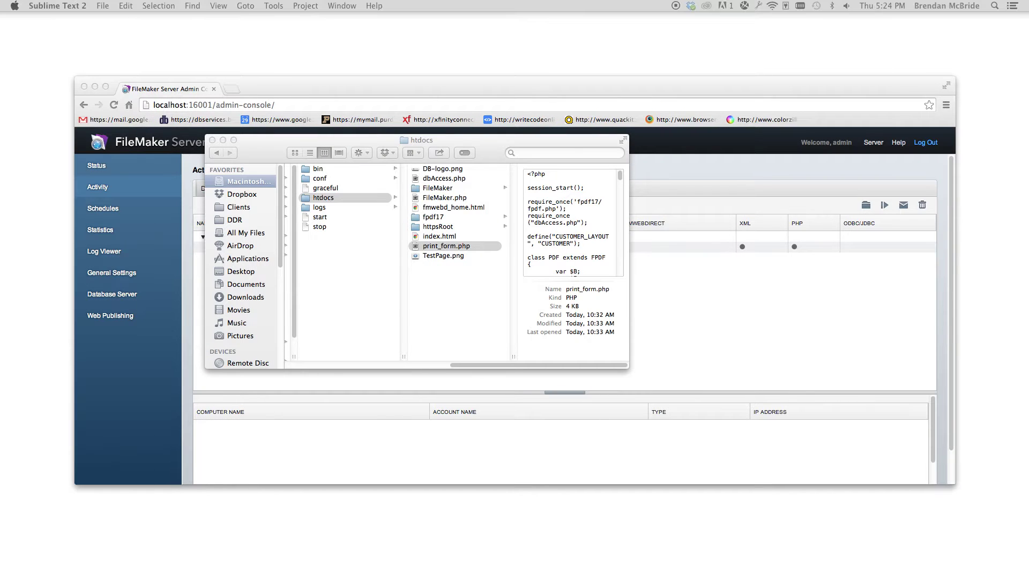
Load the suggested localhost/print_form.php?id=… page in a new Chrome tab
{"action": "left_click", "coordinate": [232, 88]}
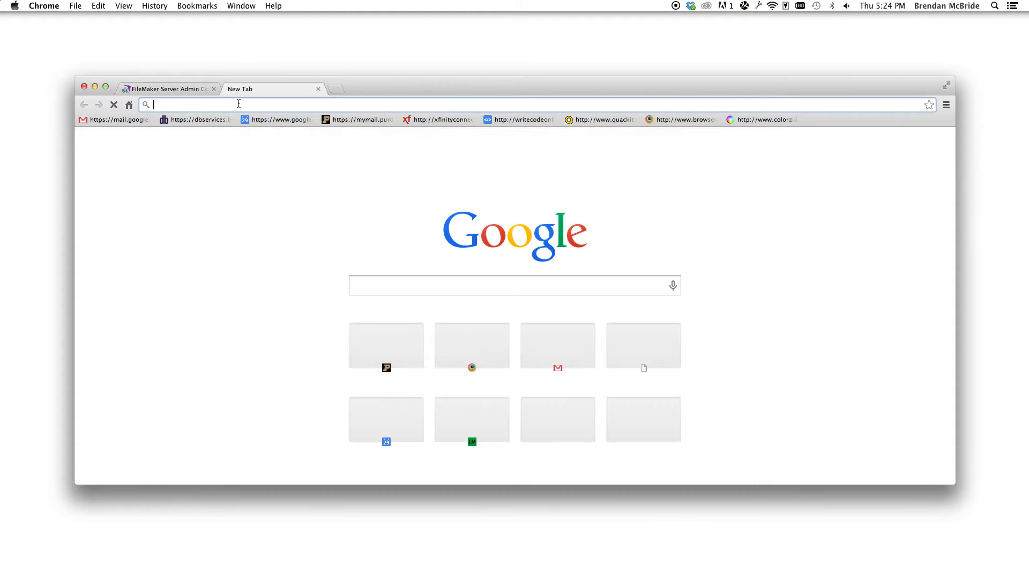
{"action": "type", "text": "lo"}
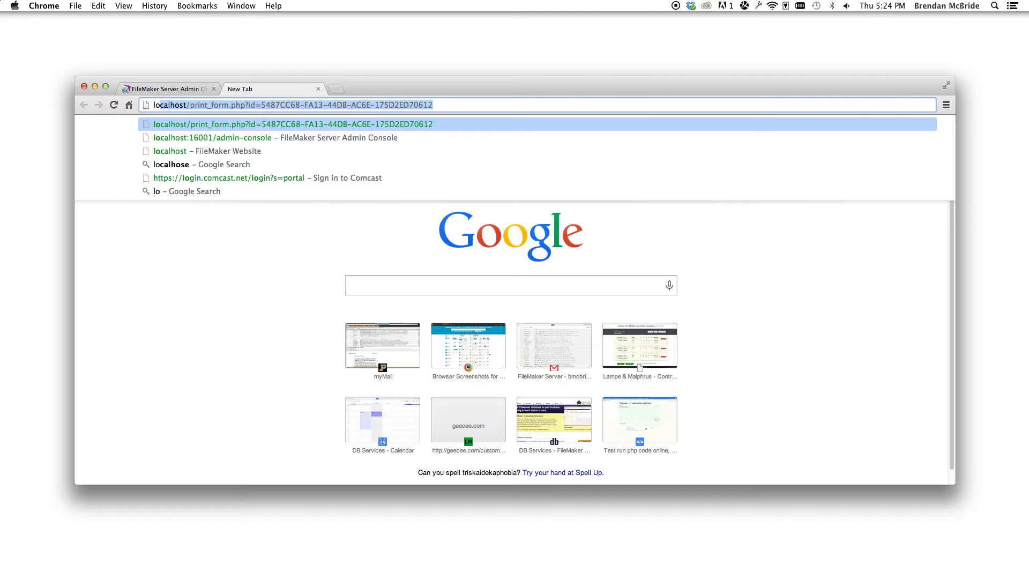
{"action": "key", "text": "Return"}
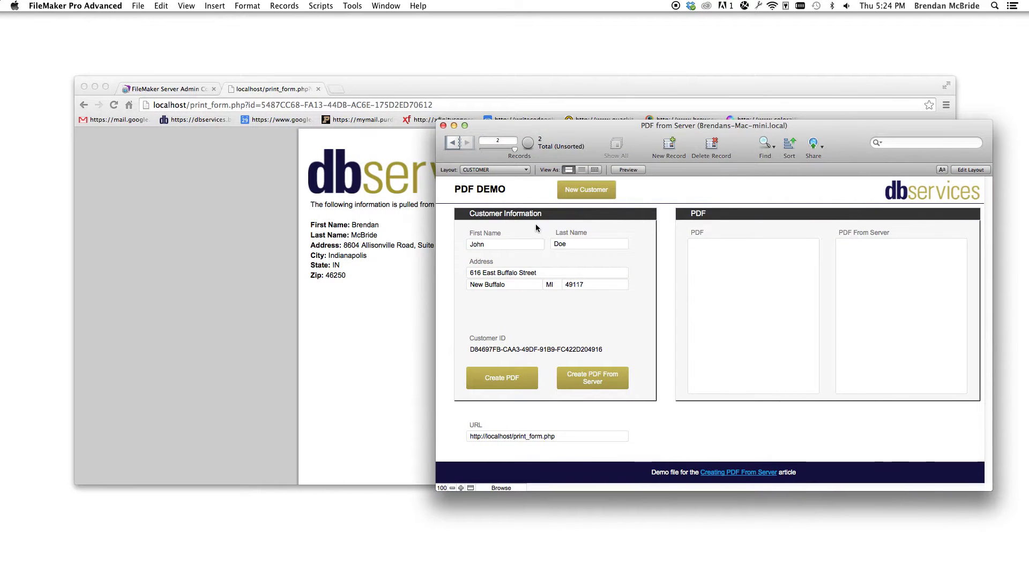
Go to customer record 1 and match its Customer ID against the id in Chrome's print_form URL
{"action": "left_click", "coordinate": [453, 143]}
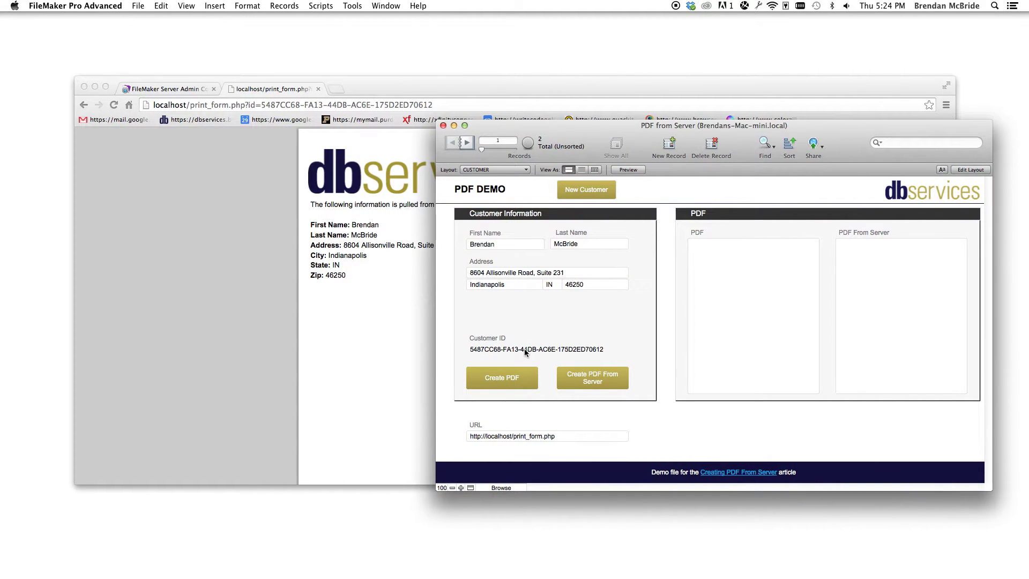
{"action": "left_click", "coordinate": [476, 350]}
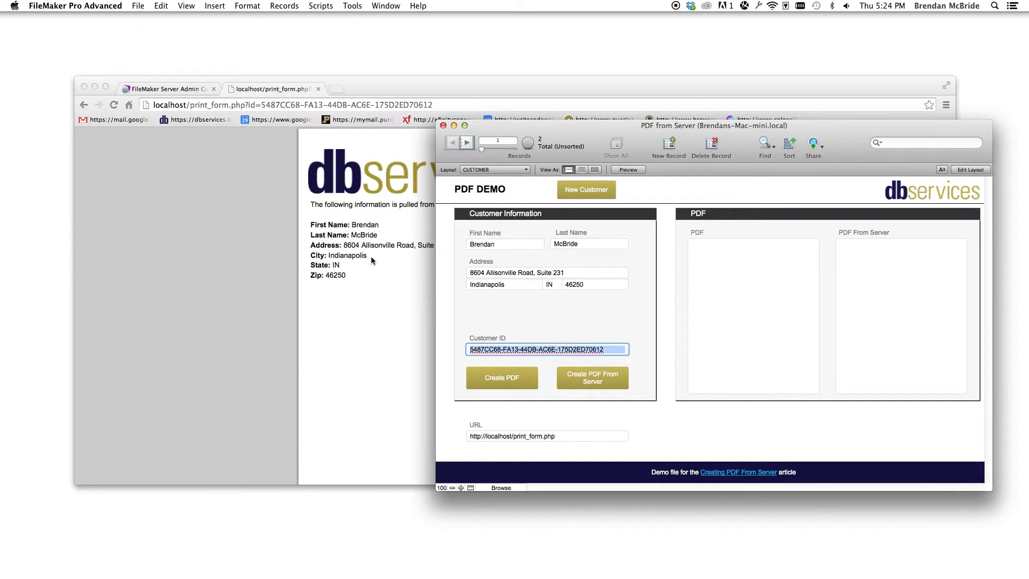
{"action": "mouse_move", "coordinate": [631, 132]}
{"action": "left_mouse_down"}
{"action": "mouse_move", "coordinate": [421, 196]}
{"action": "mouse_move", "coordinate": [398, 134]}
{"action": "left_mouse_up"}
{"action": "left_click", "coordinate": [276, 89]}
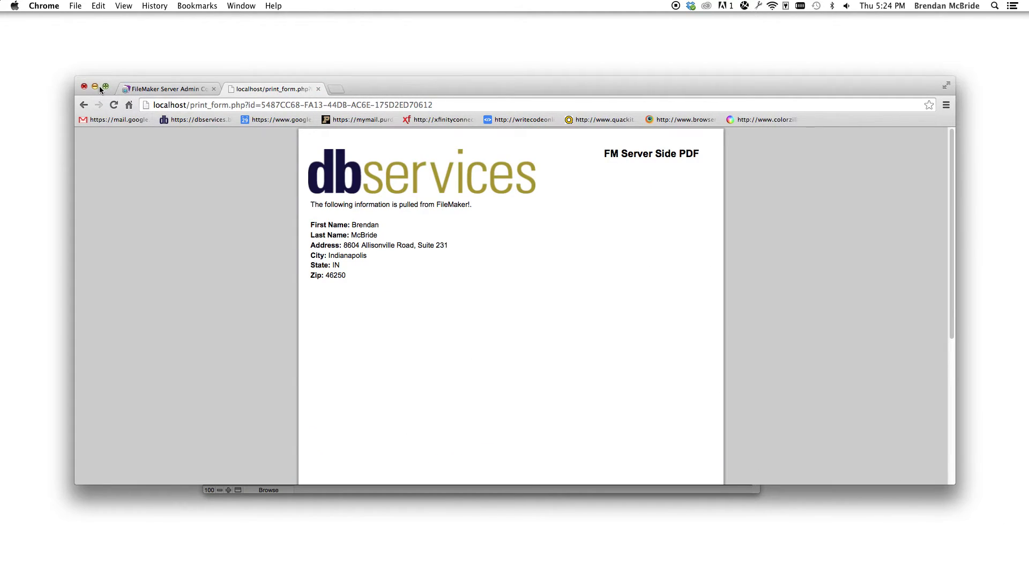
{"action": "left_click", "coordinate": [236, 104]}
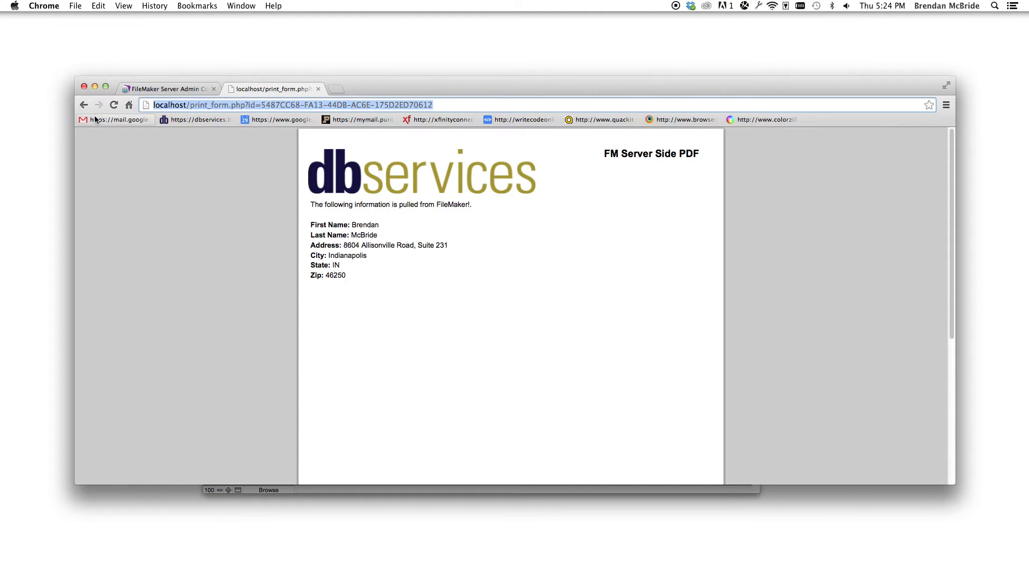
{"action": "left_click", "coordinate": [346, 492]}
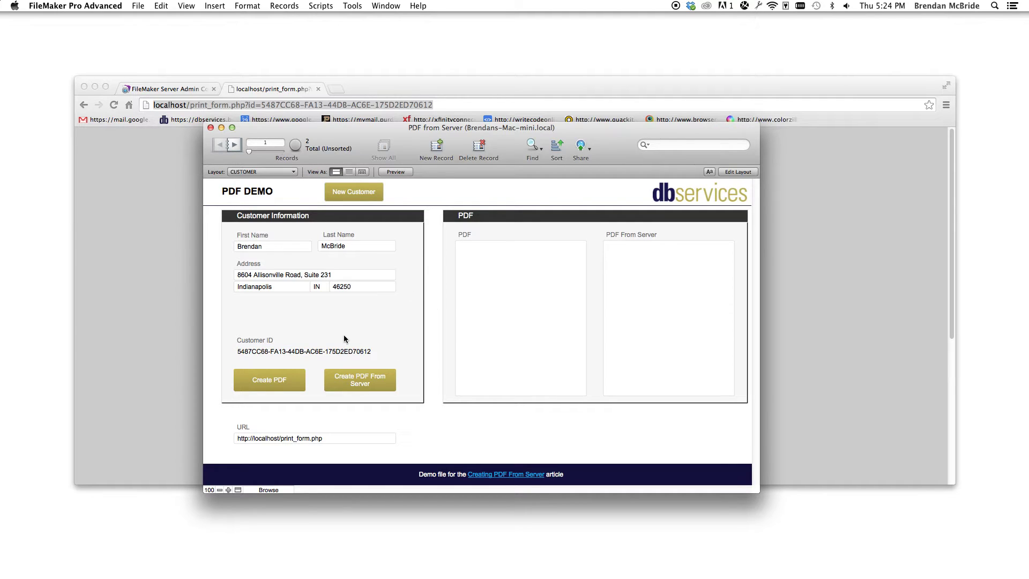
{"action": "left_click", "coordinate": [273, 378]}
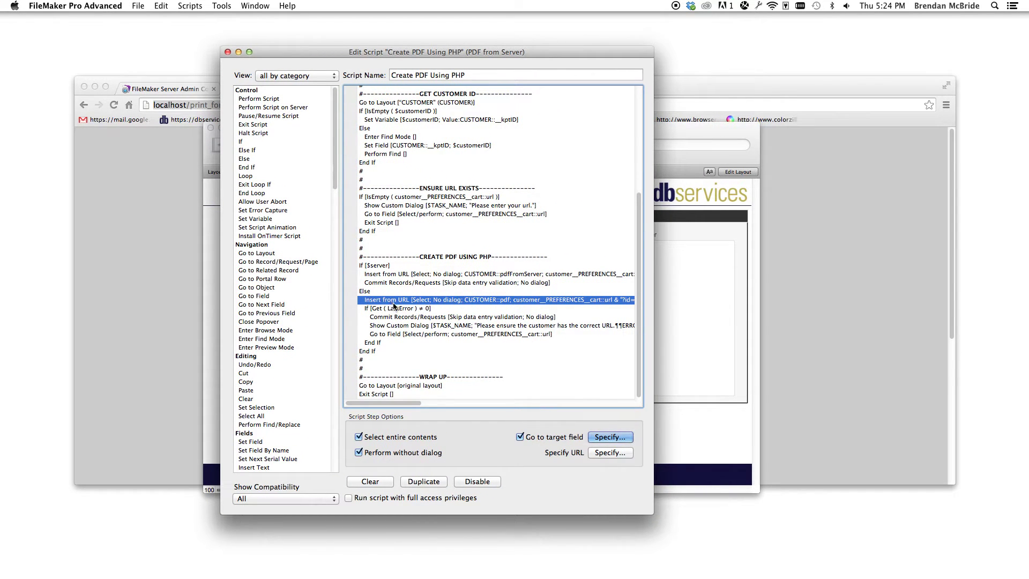
Inspect the Insert from URL target field and its $customerID-based URL calculation, then close the script editor
{"action": "double_click", "coordinate": [465, 301]}
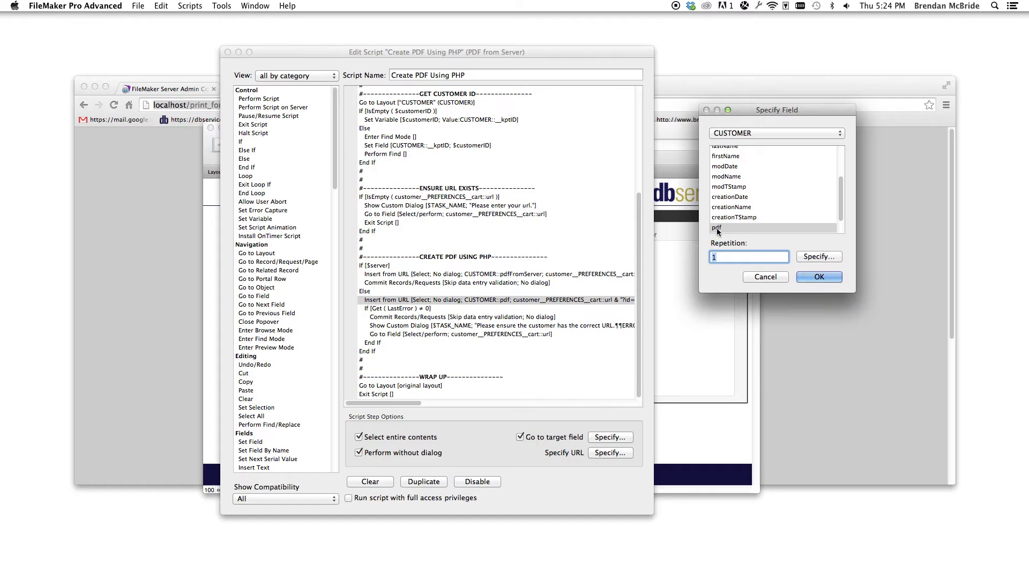
{"action": "left_click", "coordinate": [767, 279]}
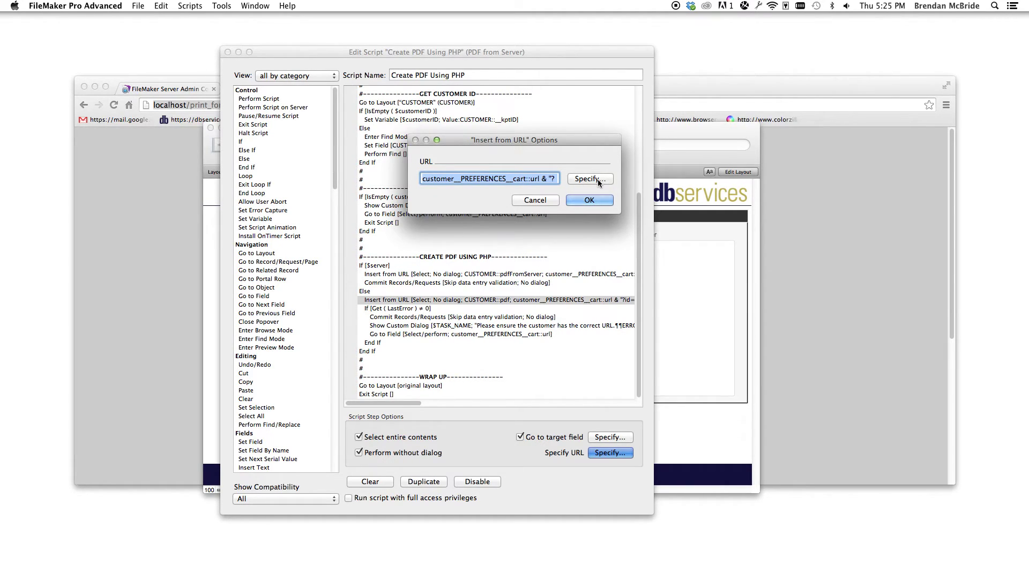
{"action": "left_click", "coordinate": [545, 180]}
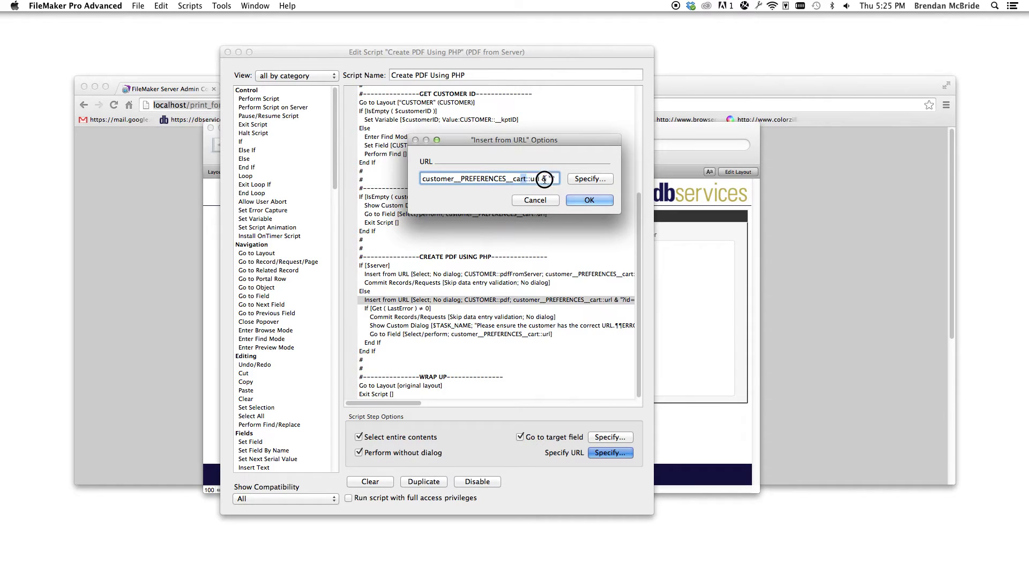
{"action": "left_click", "coordinate": [592, 179]}
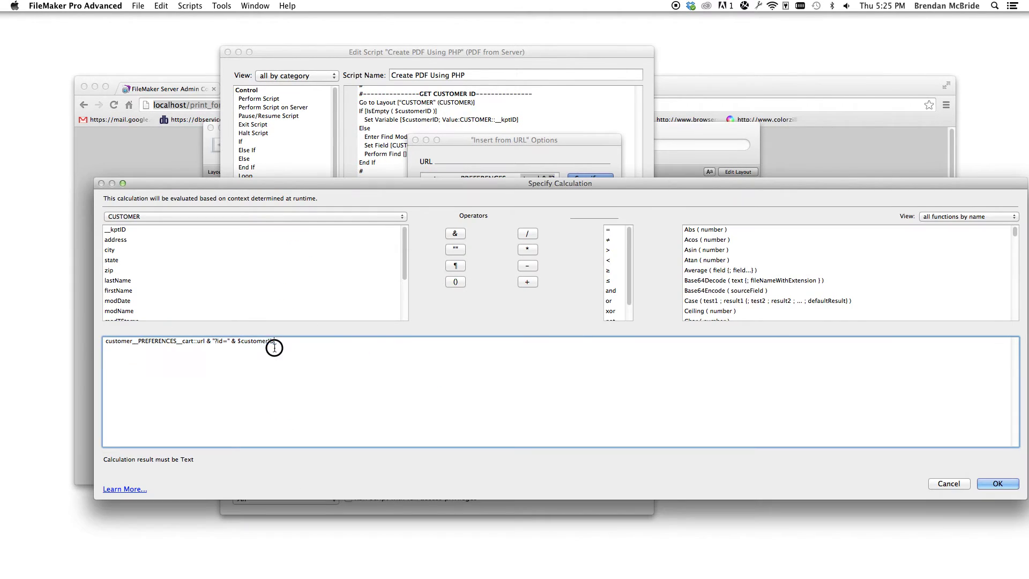
{"action": "double_click", "coordinate": [274, 345]}
{"action": "left_click", "coordinate": [948, 484]}
{"action": "left_click", "coordinate": [530, 203]}
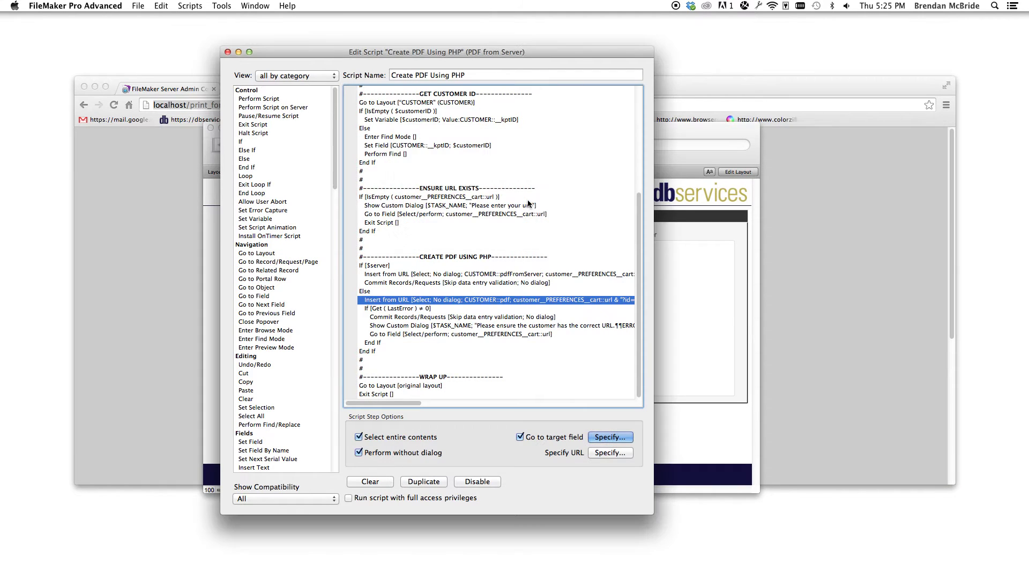
{"action": "left_click", "coordinate": [228, 52]}
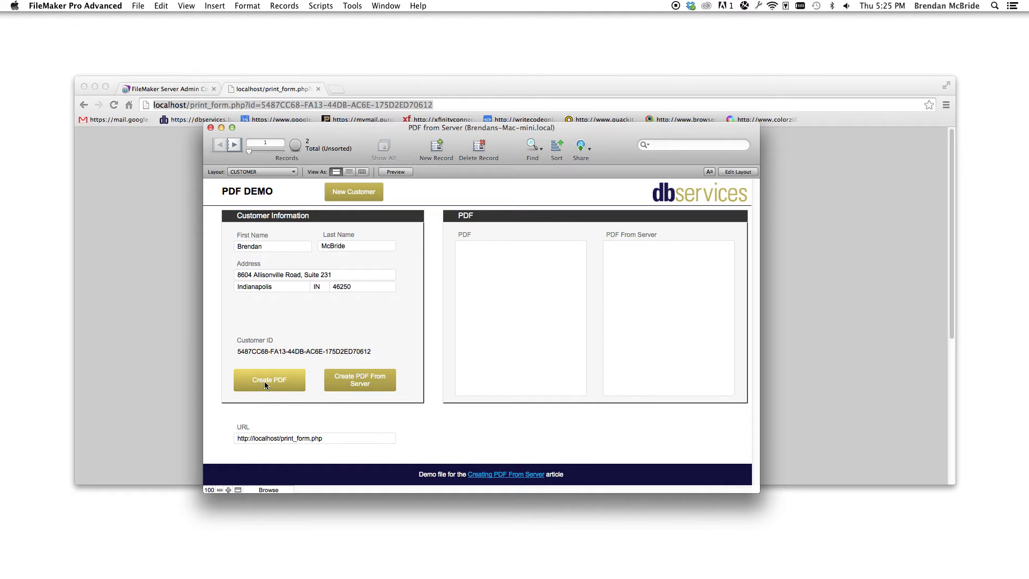
{"action": "left_click", "coordinate": [732, 172]}
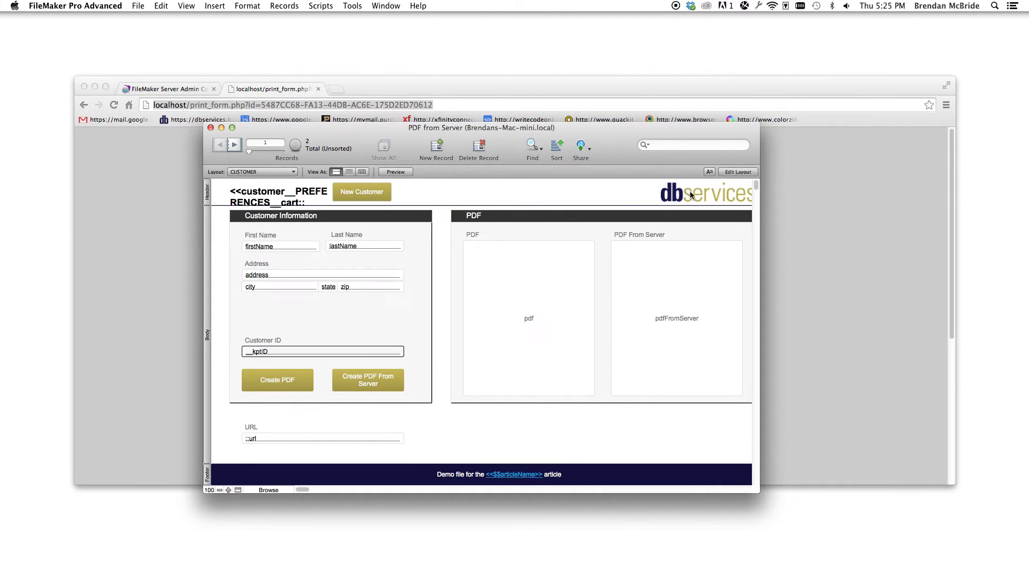
{"action": "double_click", "coordinate": [390, 381]}
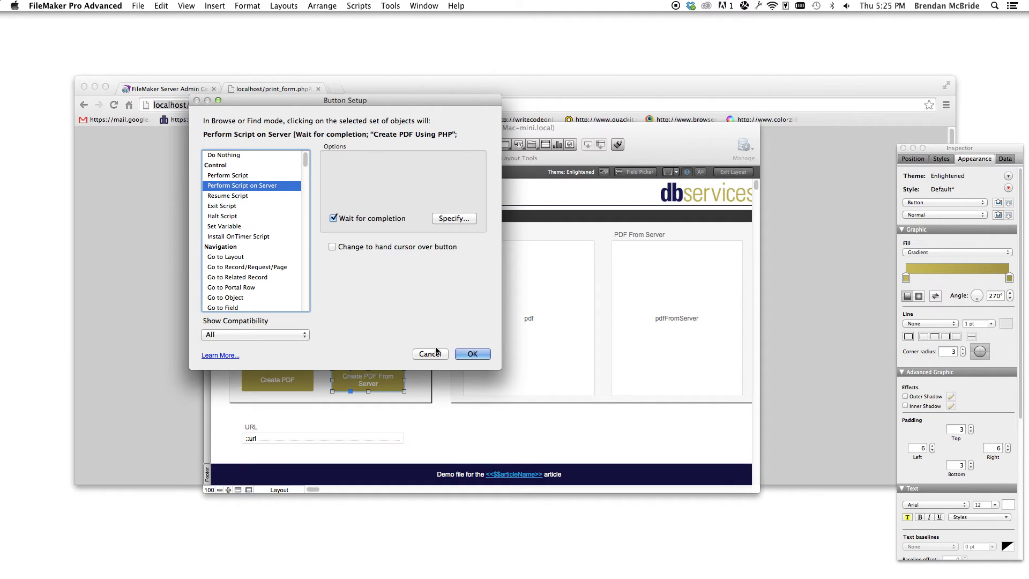
{"action": "left_click", "coordinate": [430, 353]}
{"action": "left_click", "coordinate": [728, 177]}
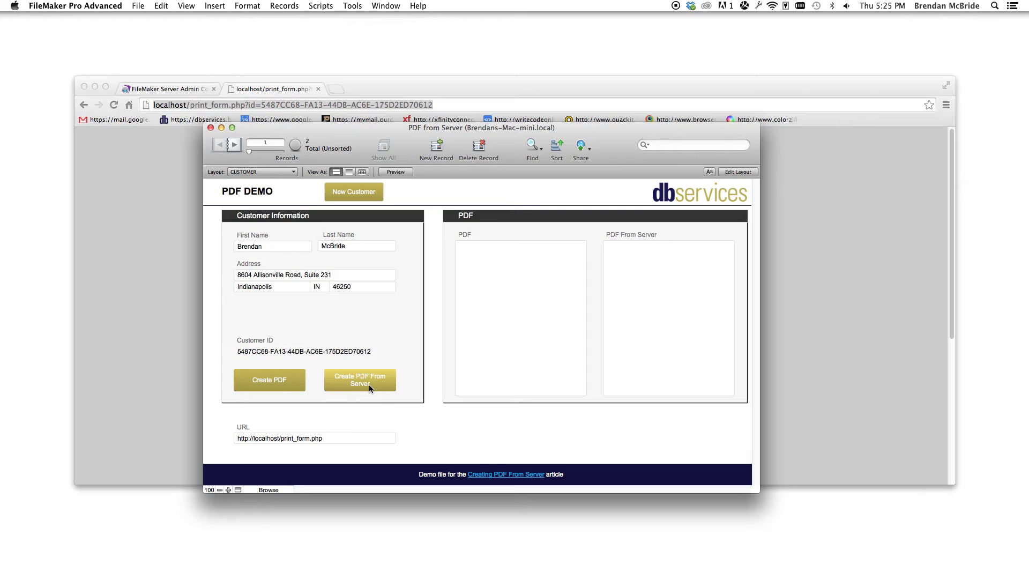
Create the local PDF and open the container's file in Preview to check it
{"action": "left_click", "coordinate": [280, 384]}
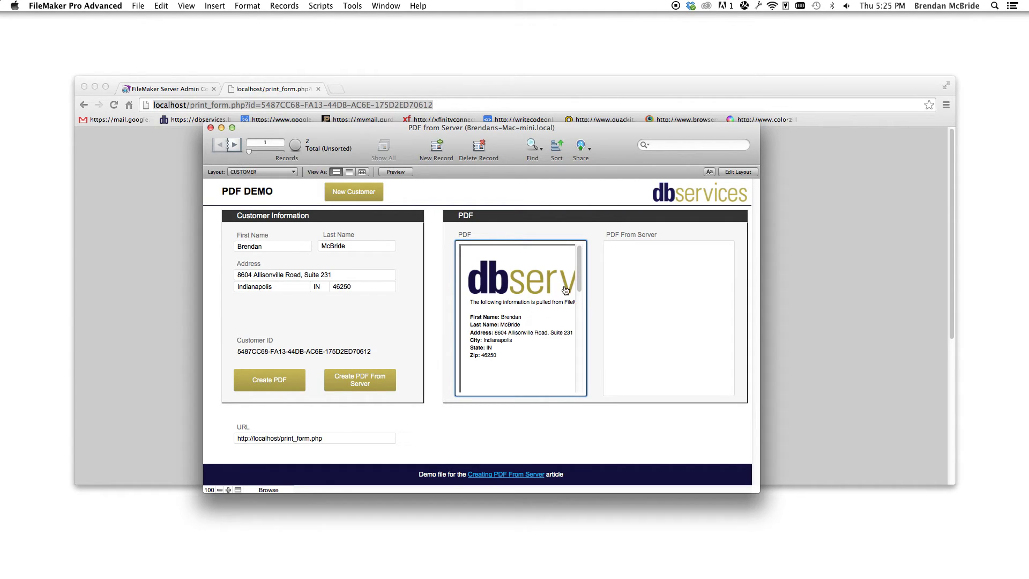
{"action": "scroll", "coordinate": [573, 279], "scroll_direction": "down", "scroll_amount": 1}
{"action": "right_click", "coordinate": [526, 325]}
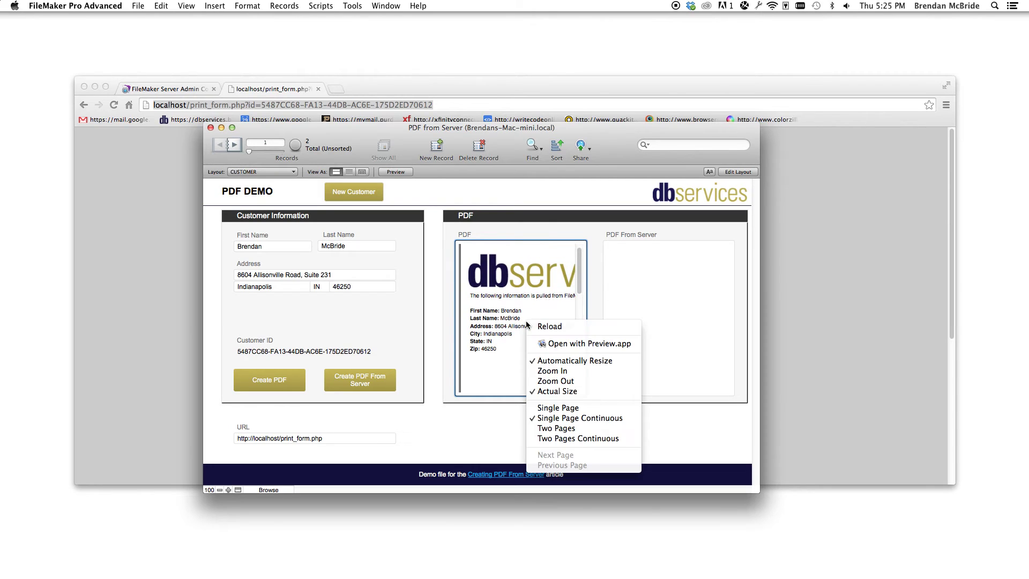
{"action": "left_click", "coordinate": [568, 343]}
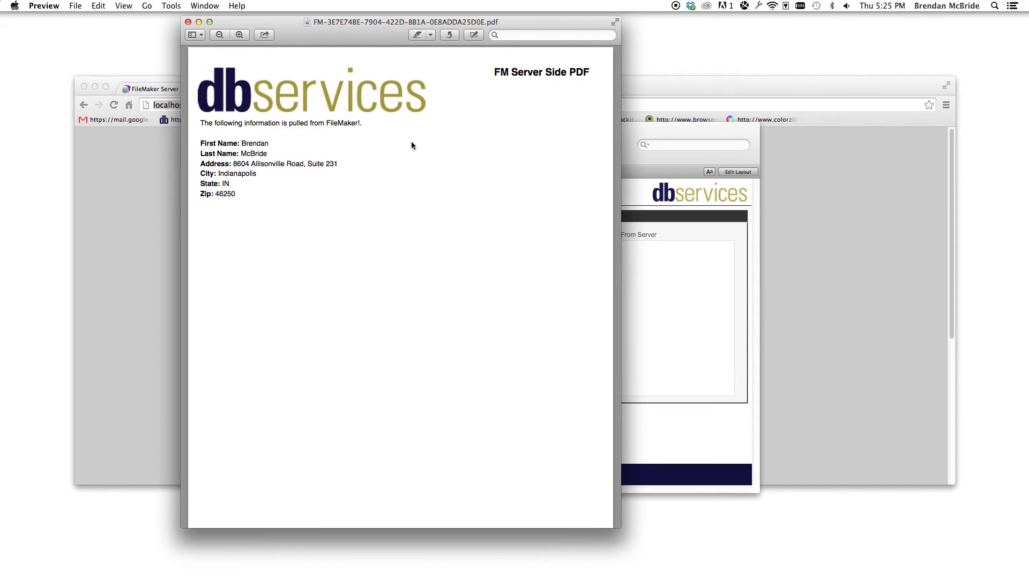
{"action": "left_click", "coordinate": [188, 21]}
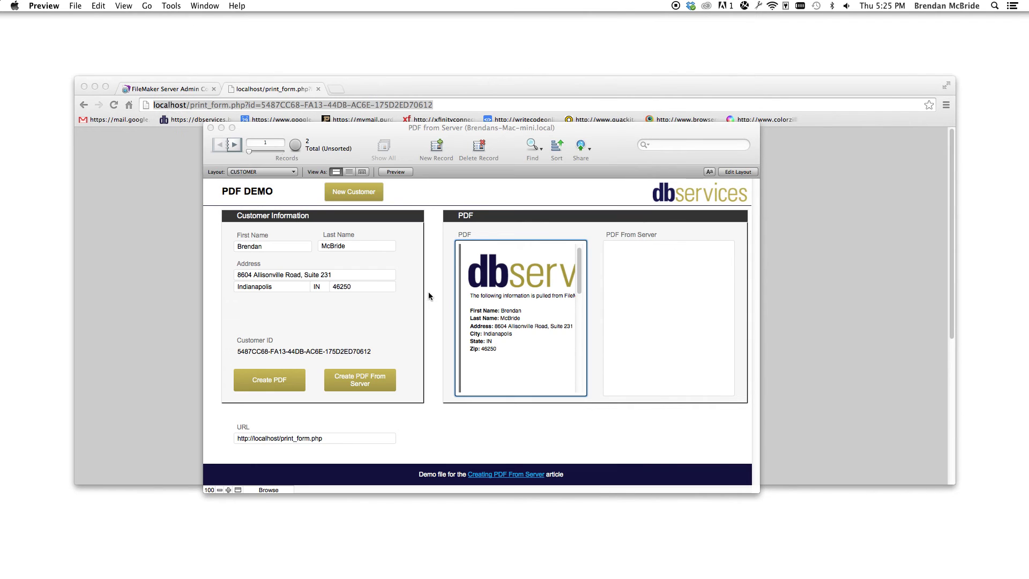
Generate the server PDF and try the dbservices links in both PDF viewers
{"action": "left_click", "coordinate": [372, 385]}
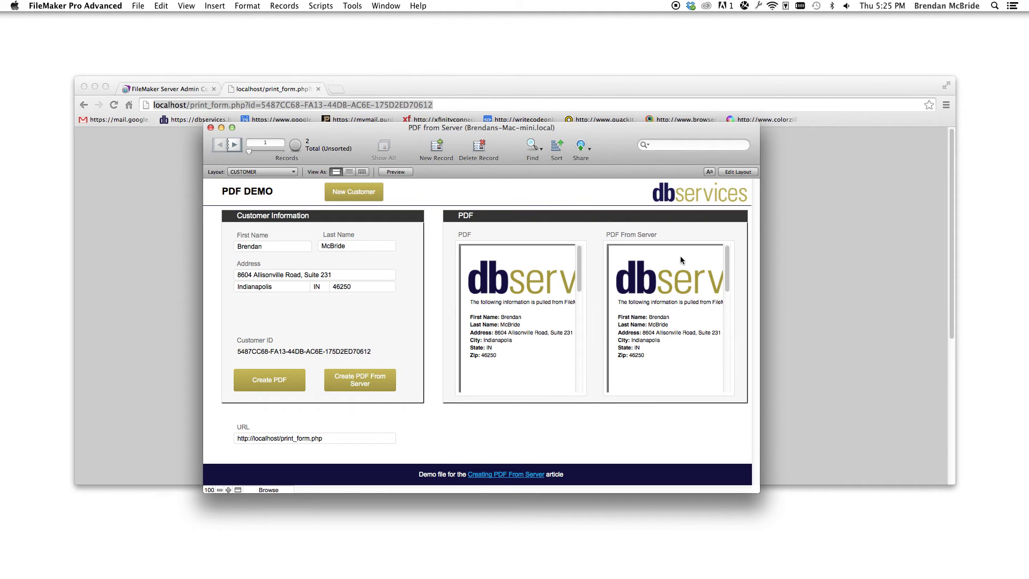
{"action": "left_click", "coordinate": [679, 294]}
{"action": "right_click", "coordinate": [640, 300]}
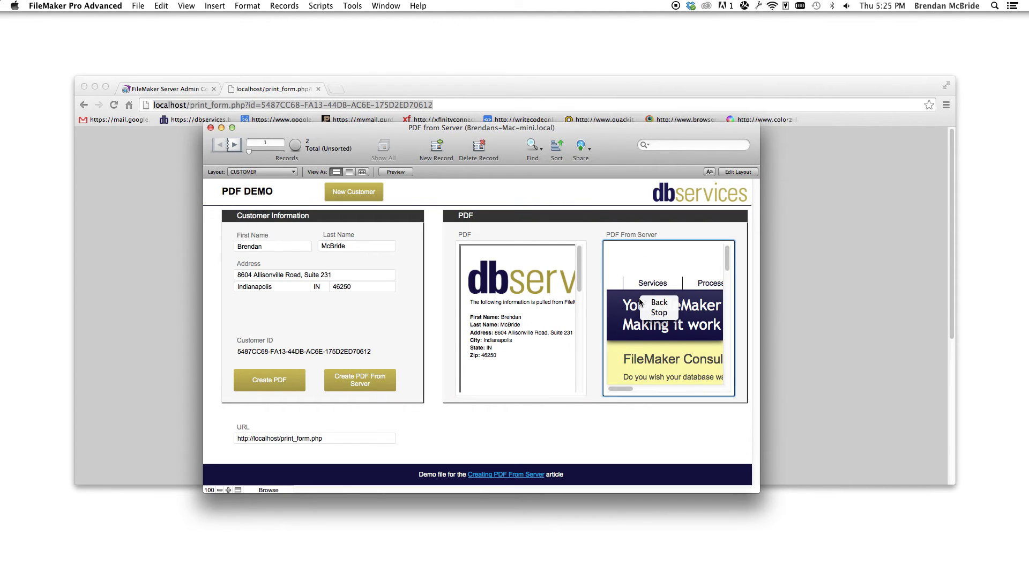
{"action": "left_click", "coordinate": [624, 343]}
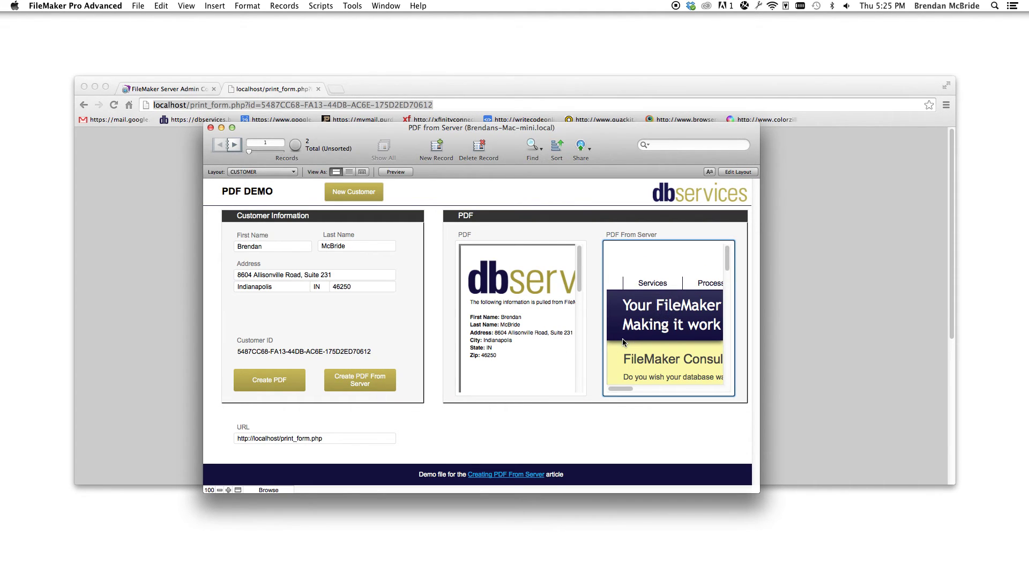
{"action": "left_click", "coordinate": [488, 284]}
{"action": "left_click", "coordinate": [655, 260]}
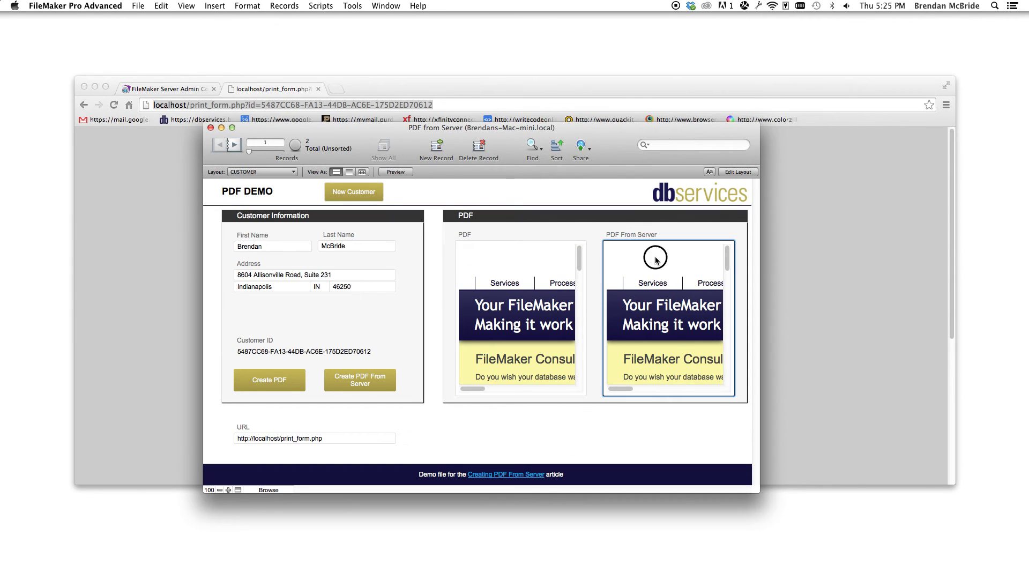
{"action": "left_click", "coordinate": [483, 256]}
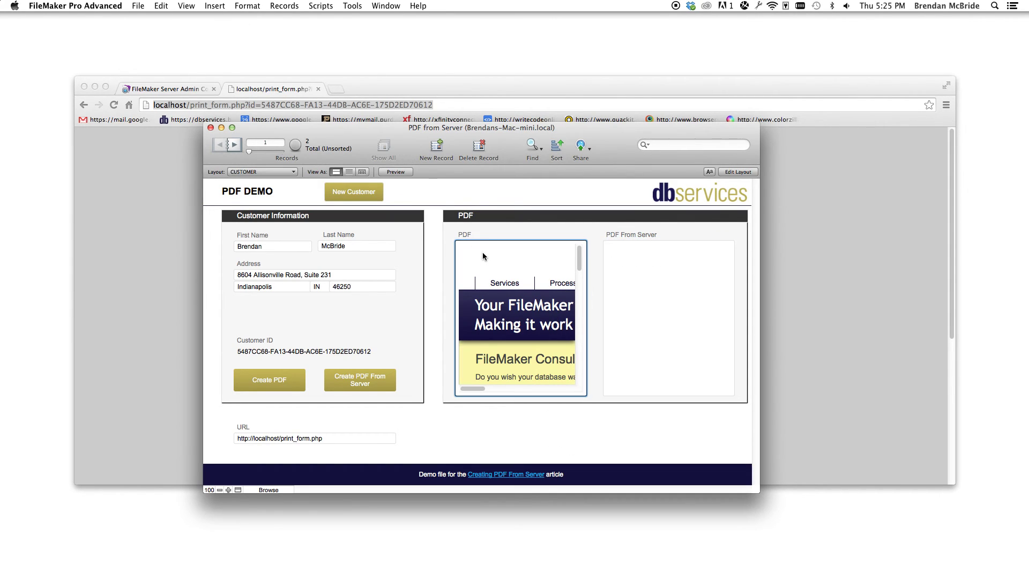
Regenerate the server PDF, check it in Preview, then move to the next customer record
{"action": "left_click", "coordinate": [364, 380]}
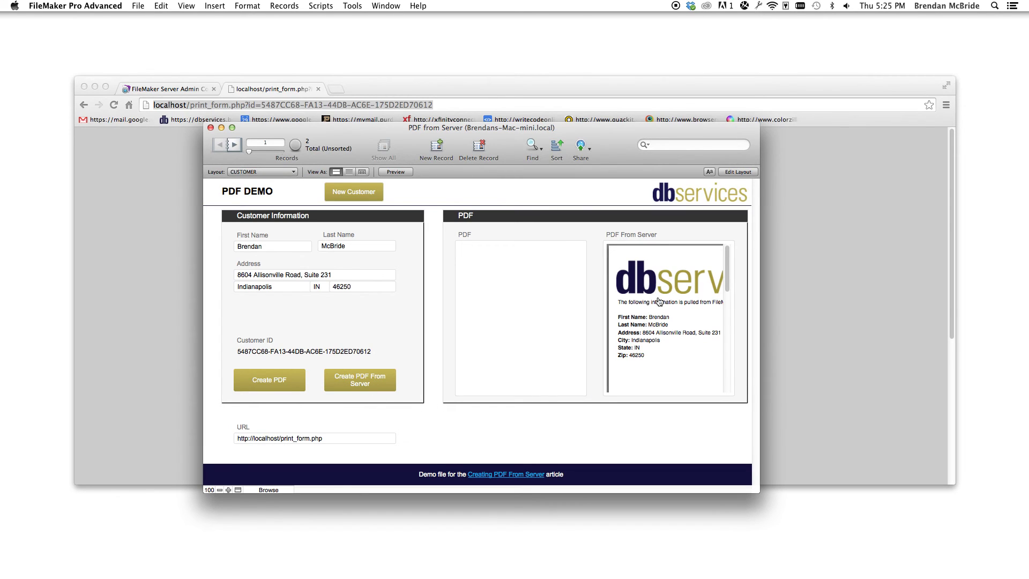
{"action": "left_click_drag", "start_coordinate": [729, 271], "coordinate": [727, 285]}
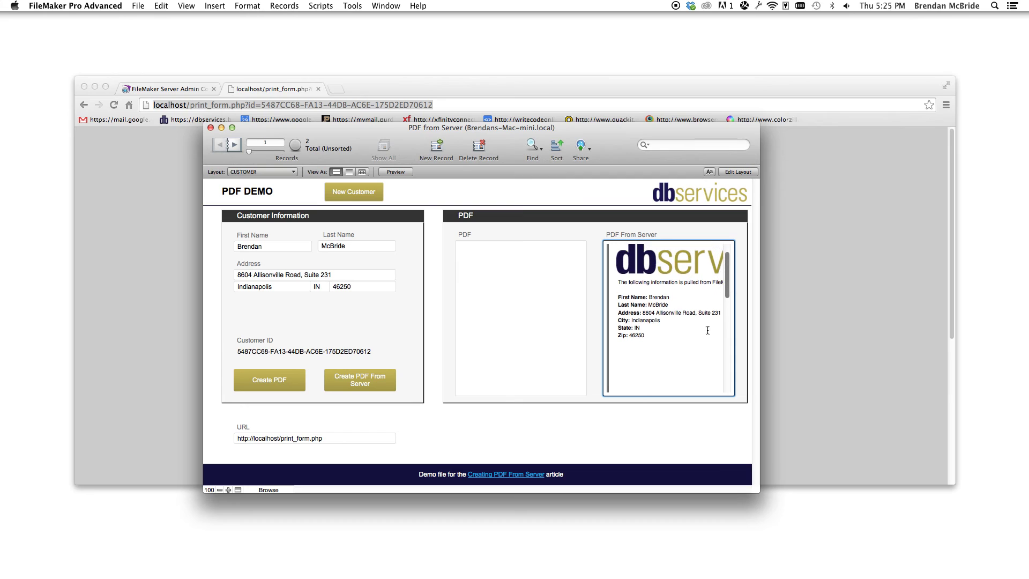
{"action": "left_click", "coordinate": [634, 385]}
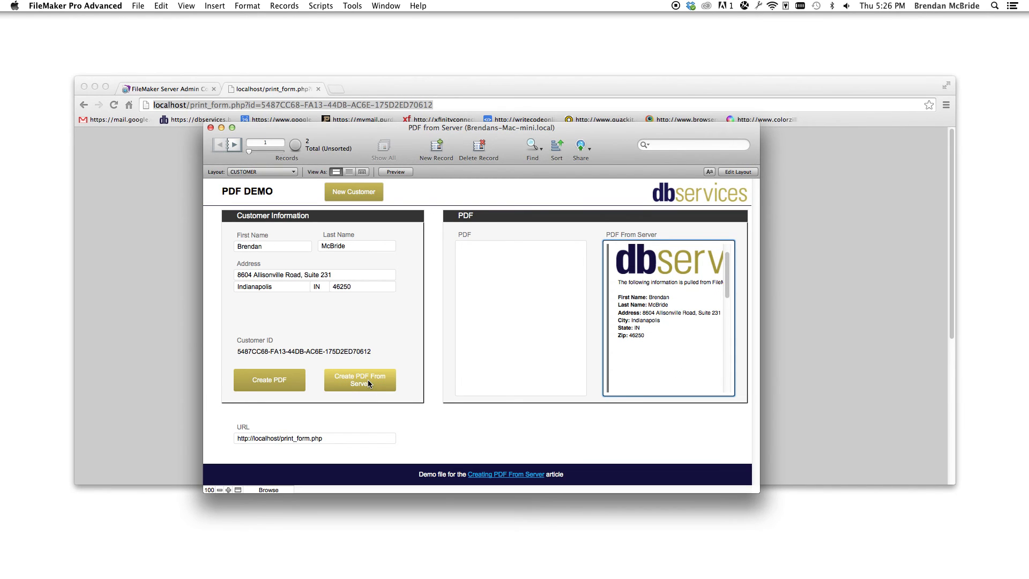
{"action": "left_click", "coordinate": [432, 415]}
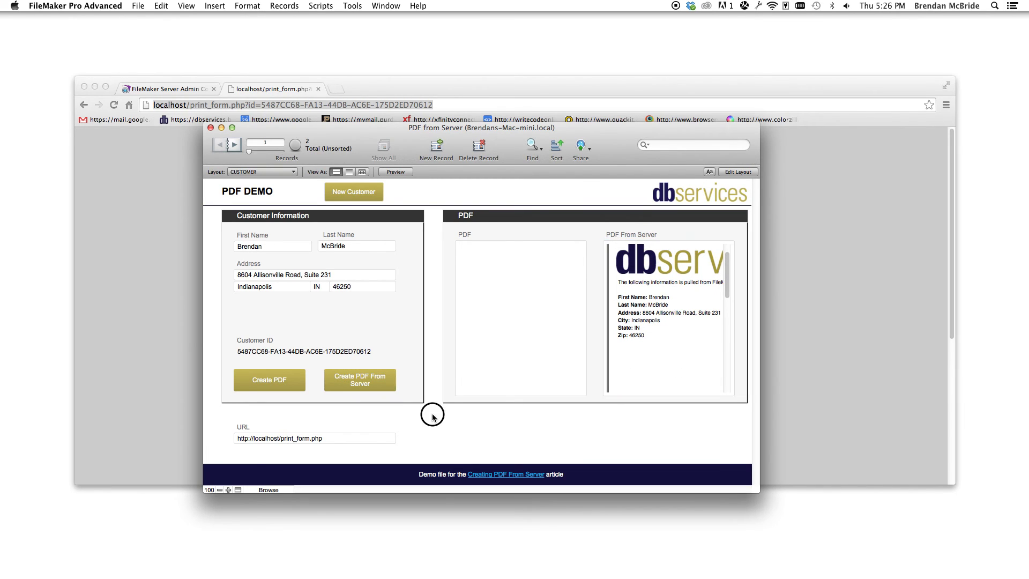
{"action": "right_click", "coordinate": [654, 365]}
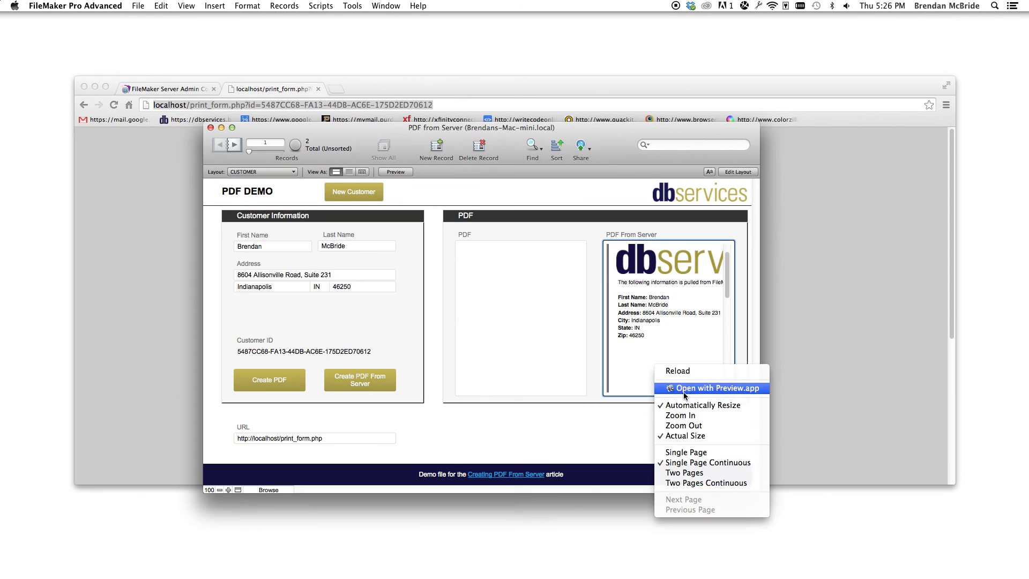
{"action": "left_click", "coordinate": [697, 393]}
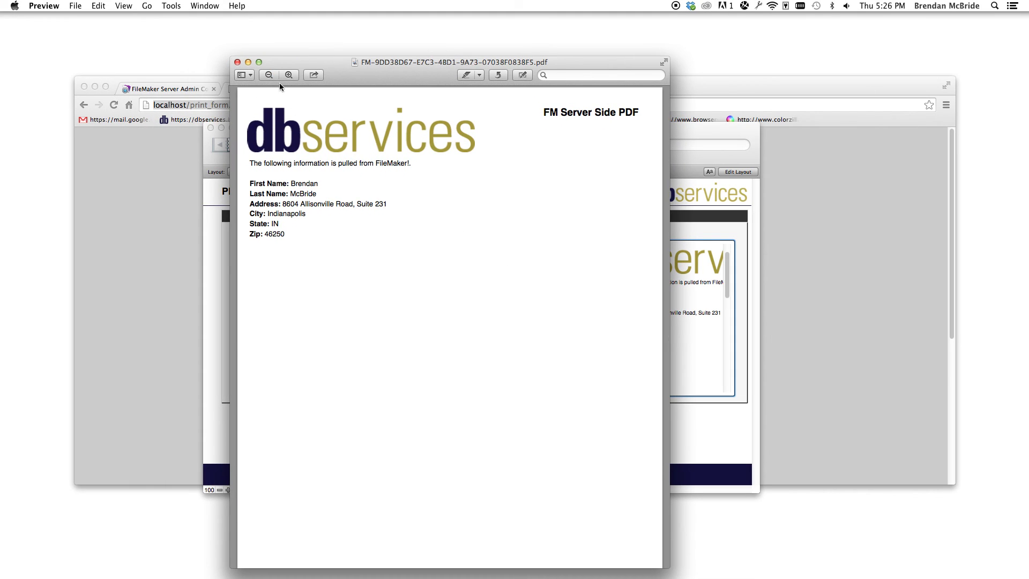
{"action": "left_click", "coordinate": [238, 62]}
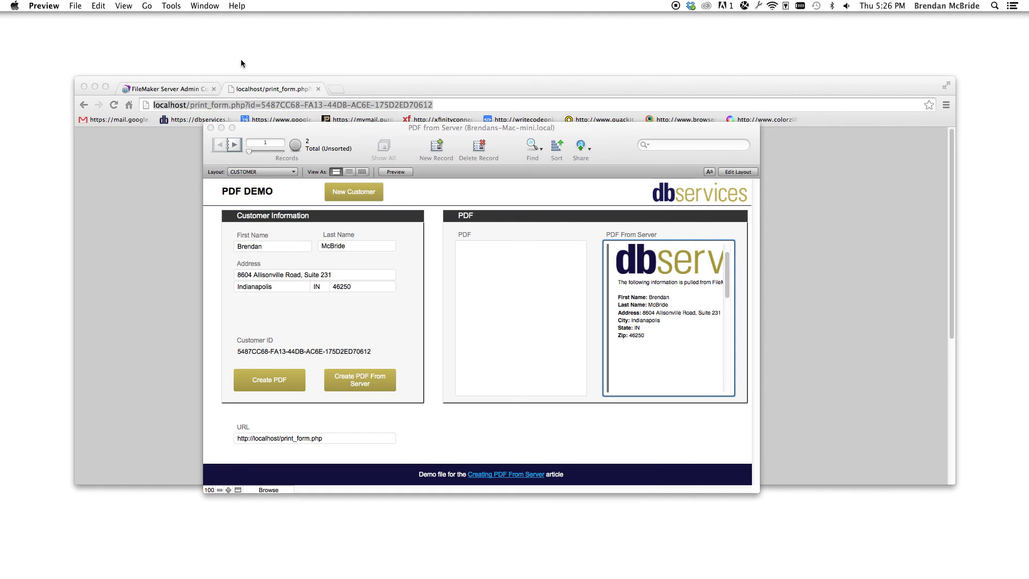
{"action": "left_click", "coordinate": [229, 149]}
Create the New Buffalo customer's PDF on the server and nudge the window up
{"action": "left_click", "coordinate": [363, 383]}
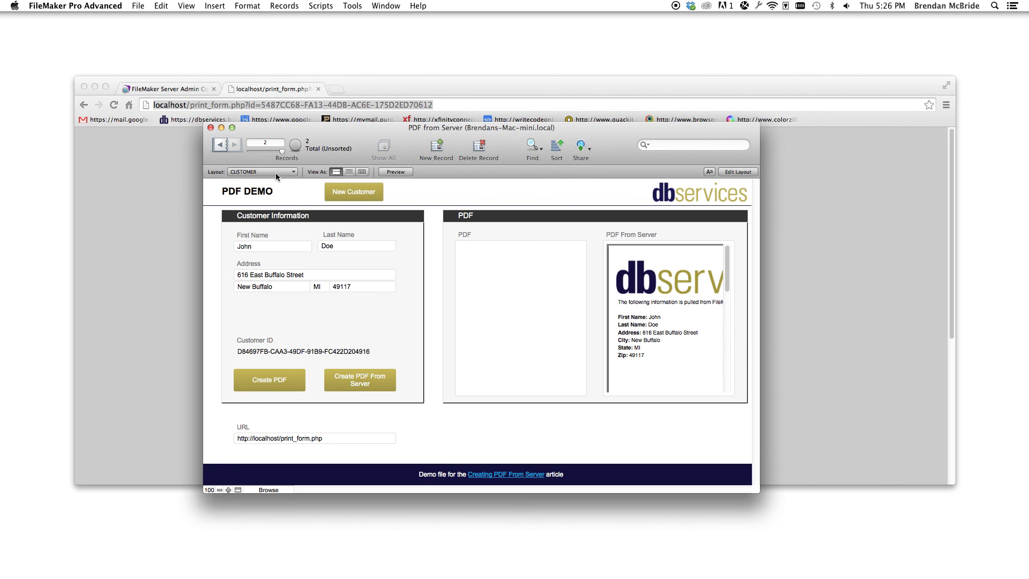
{"action": "left_click_drag", "start_coordinate": [335, 135], "coordinate": [350, 114]}
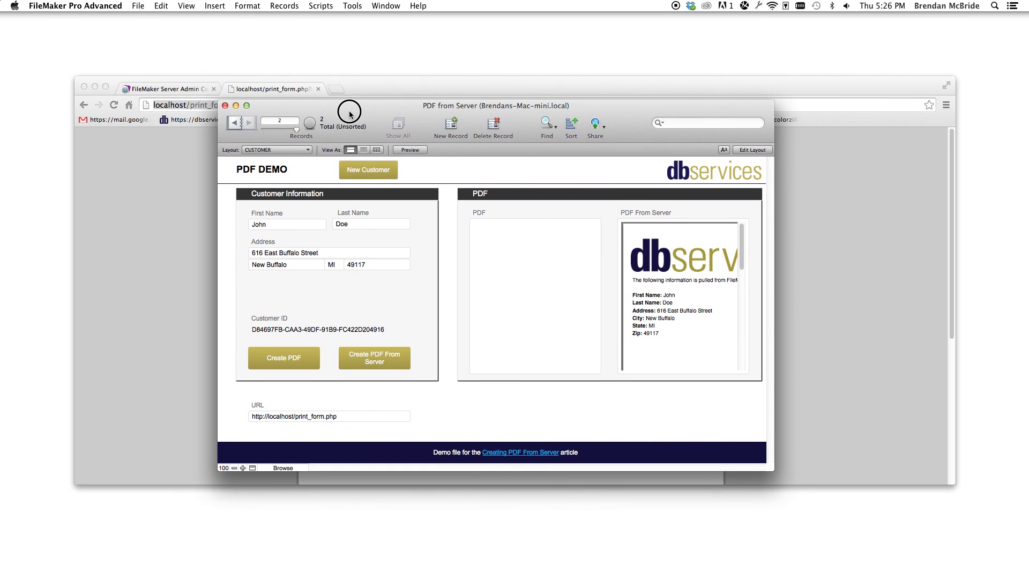